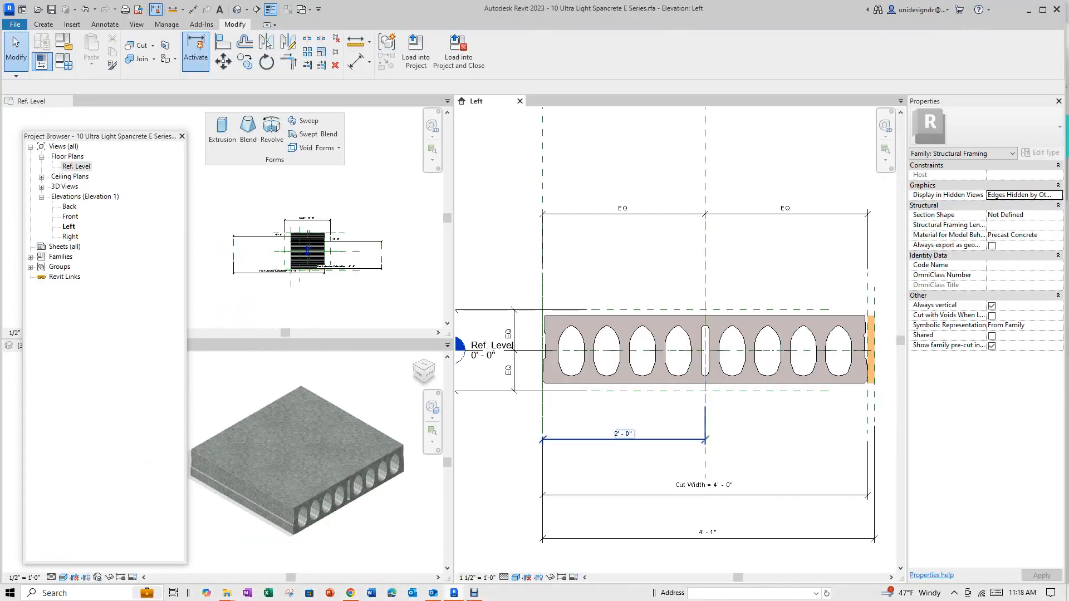
Step: Examine the hollow-core plank's profile, the edge void extrusion and the width dimensions in the Left elevation
scroll(594, 384, "down", 3)
scroll(501, 384, "up", 1)
scroll(321, 247, "up", 2)
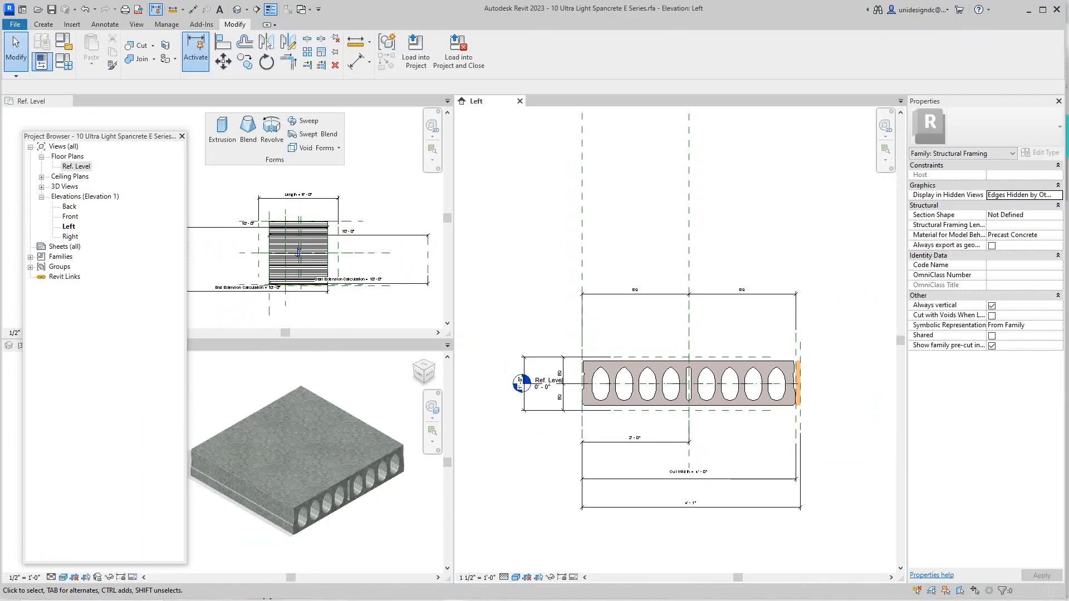
scroll(799, 385, "up", 3)
scroll(797, 379, "down", 2)
scroll(785, 374, "up", 3)
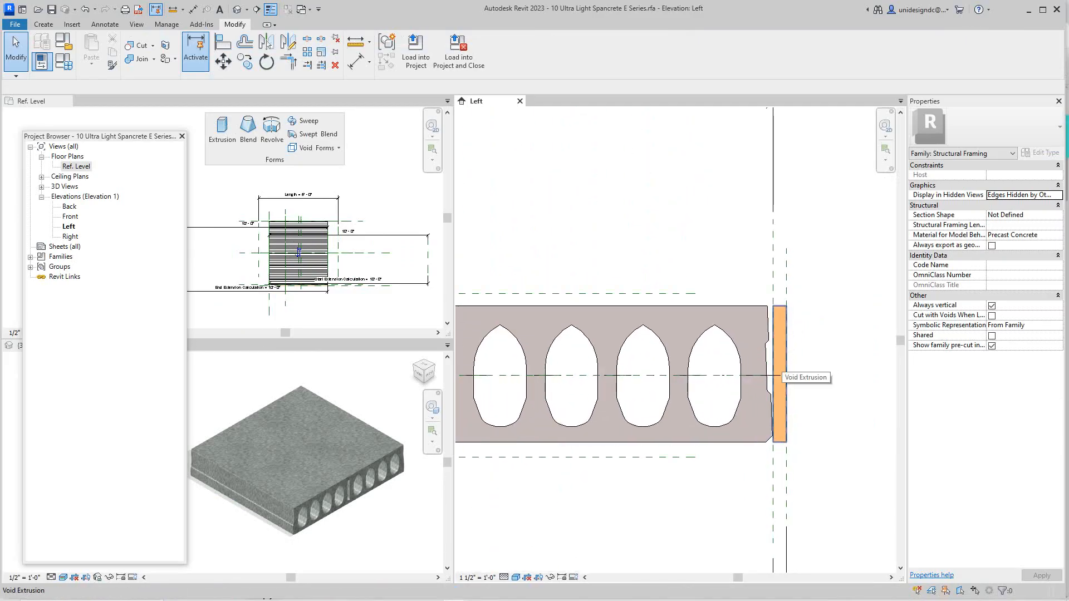
scroll(786, 372, "down", 3)
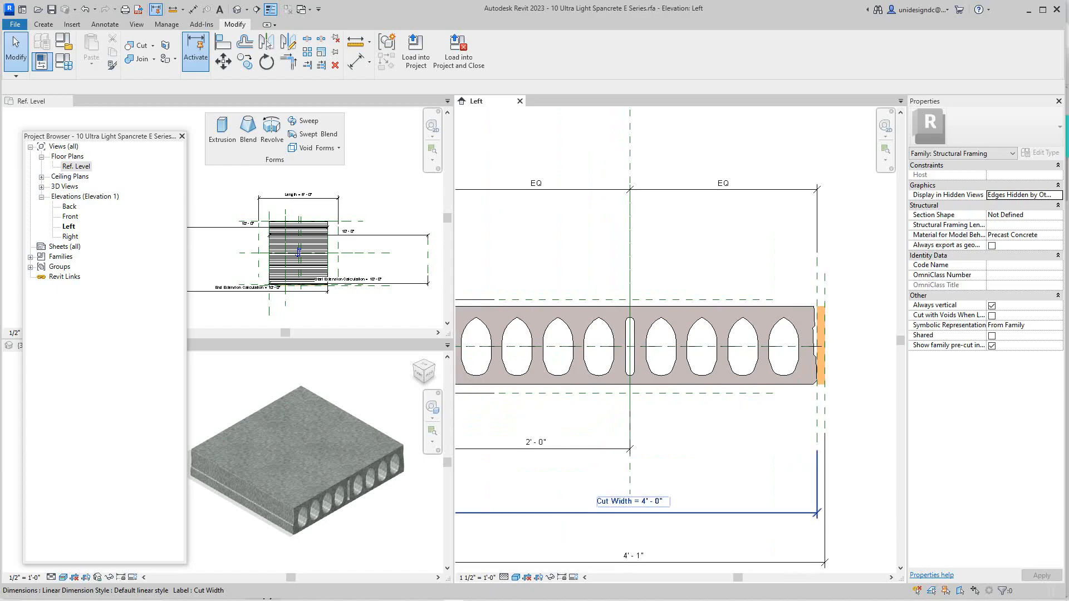
scroll(657, 510, "down", 1)
scroll(626, 330, "down", 1)
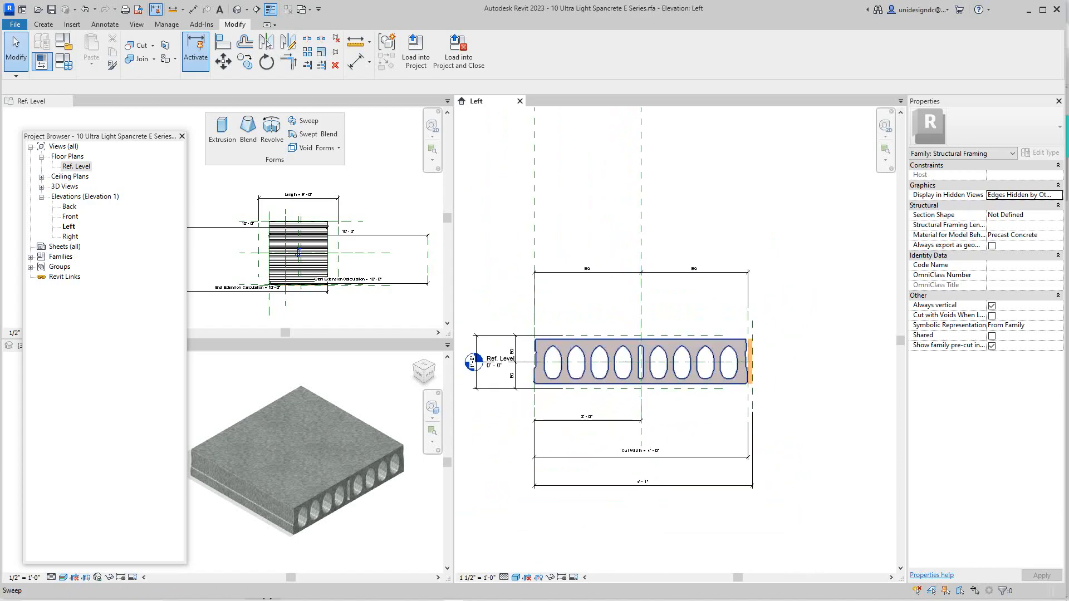
scroll(284, 286, "up", 3)
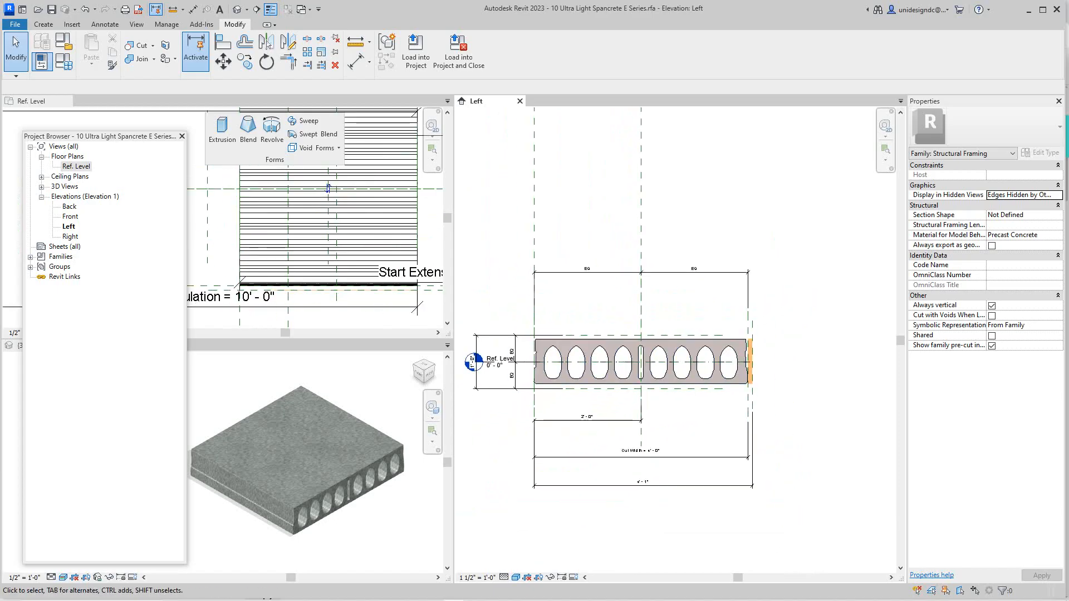
scroll(756, 348, "up", 1)
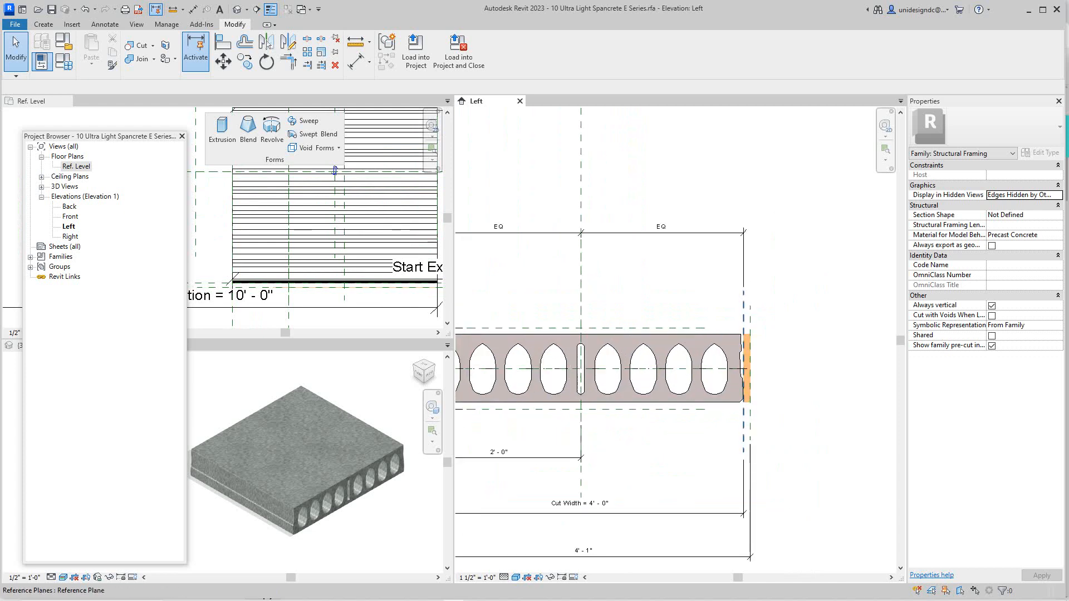
scroll(756, 336, "down", 4)
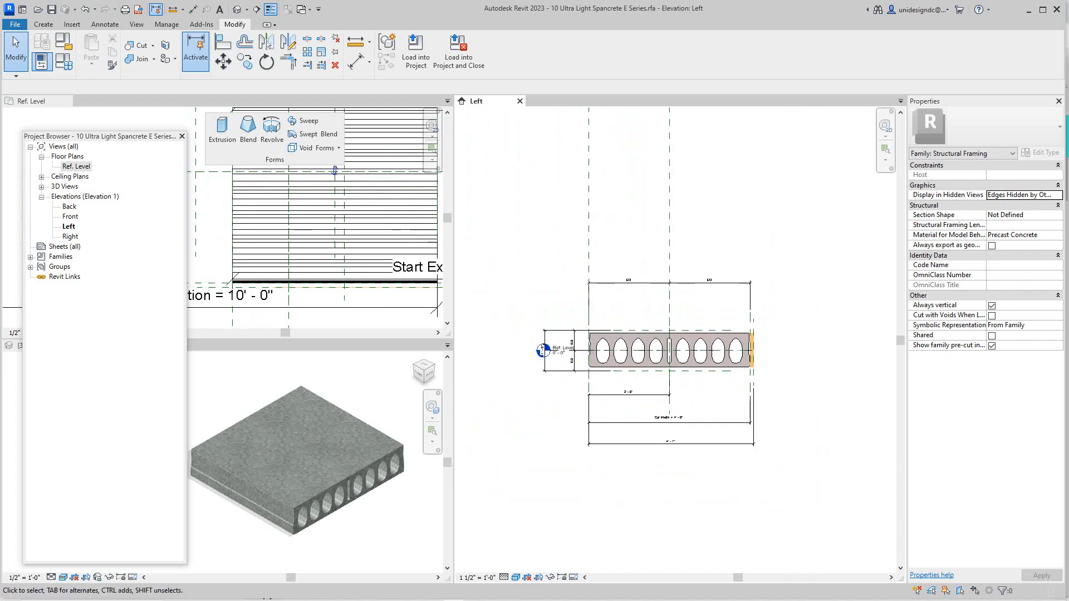
scroll(715, 397, "up", 4)
middle_click_drag(715, 396, 722, 417)
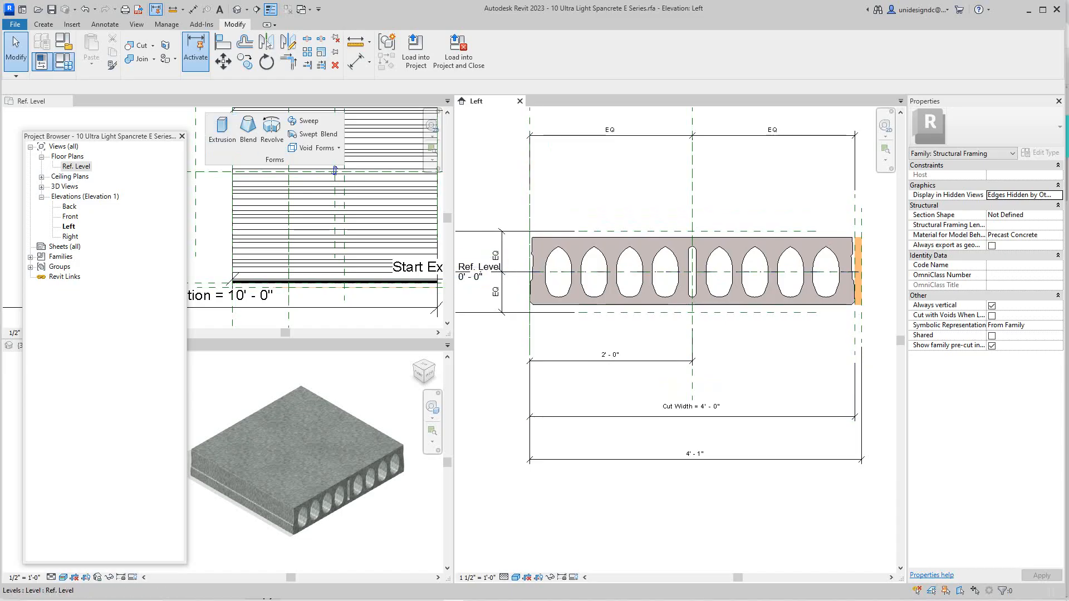
Step: Open the family types and review the parameters in the Dimensions, IFC Parameters and Other groups
left_click(64, 61)
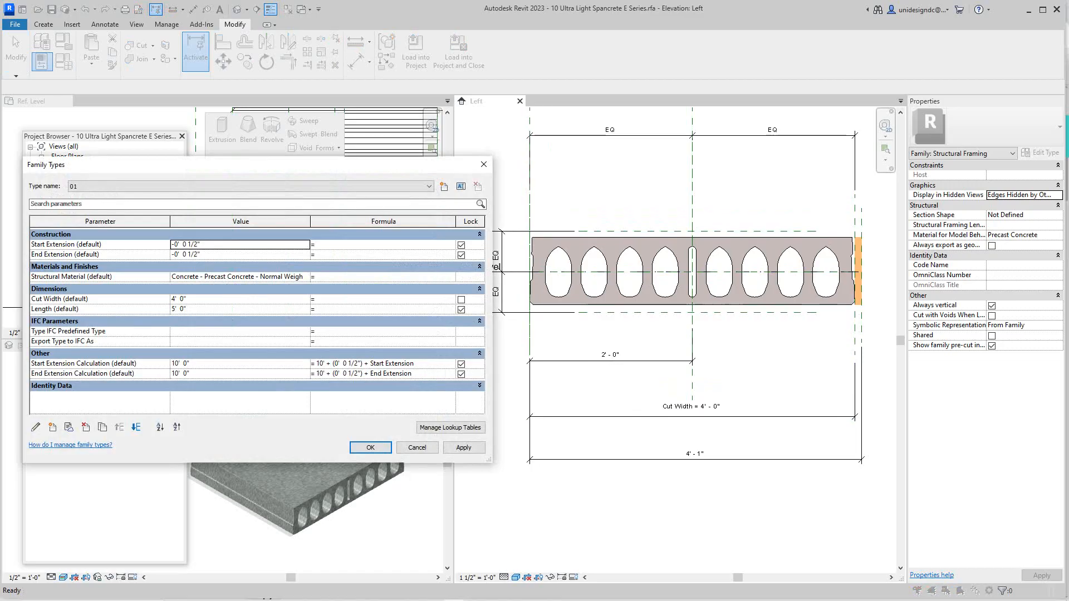
left_click(479, 289)
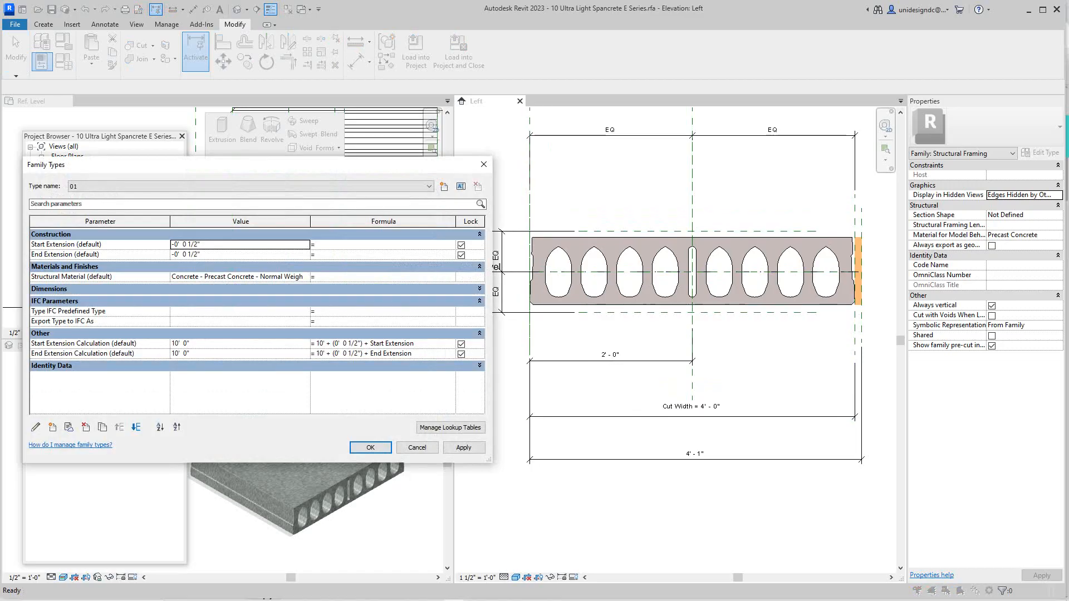
left_click(479, 301)
left_click(479, 289)
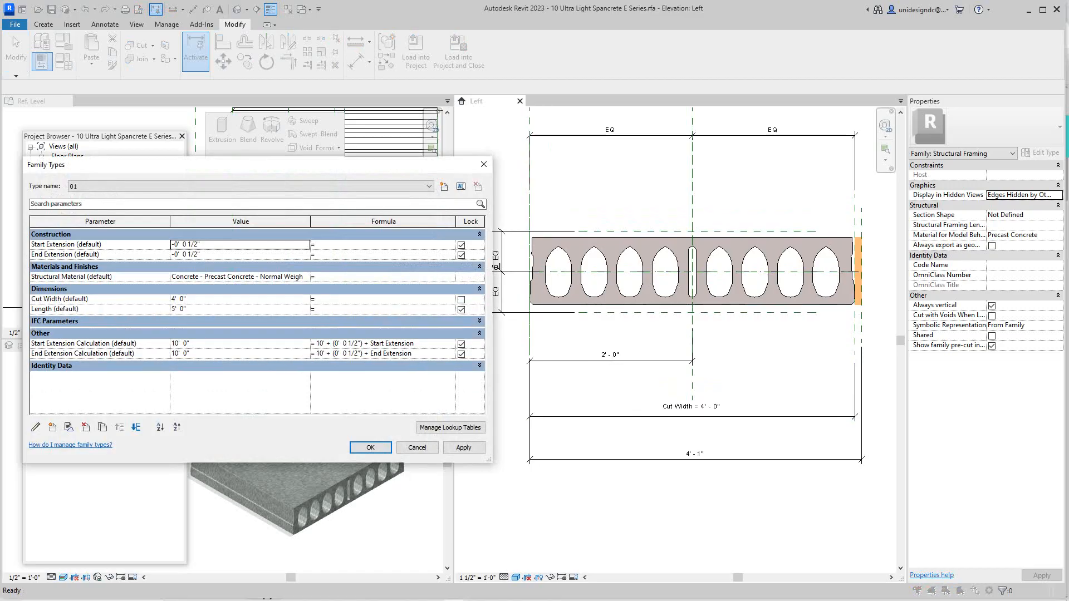
left_click(480, 333)
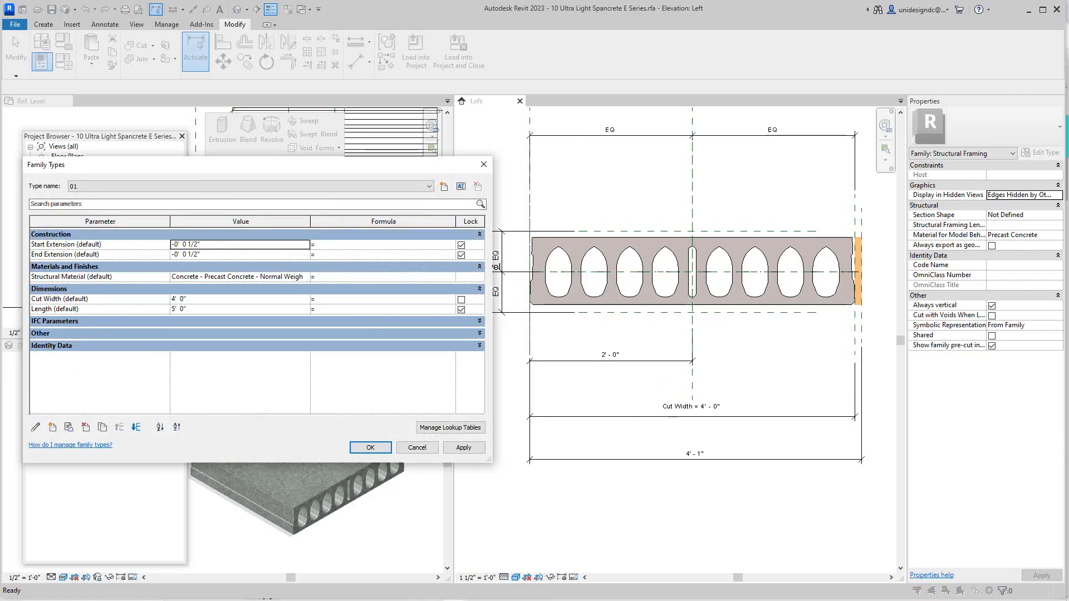
left_click(480, 333)
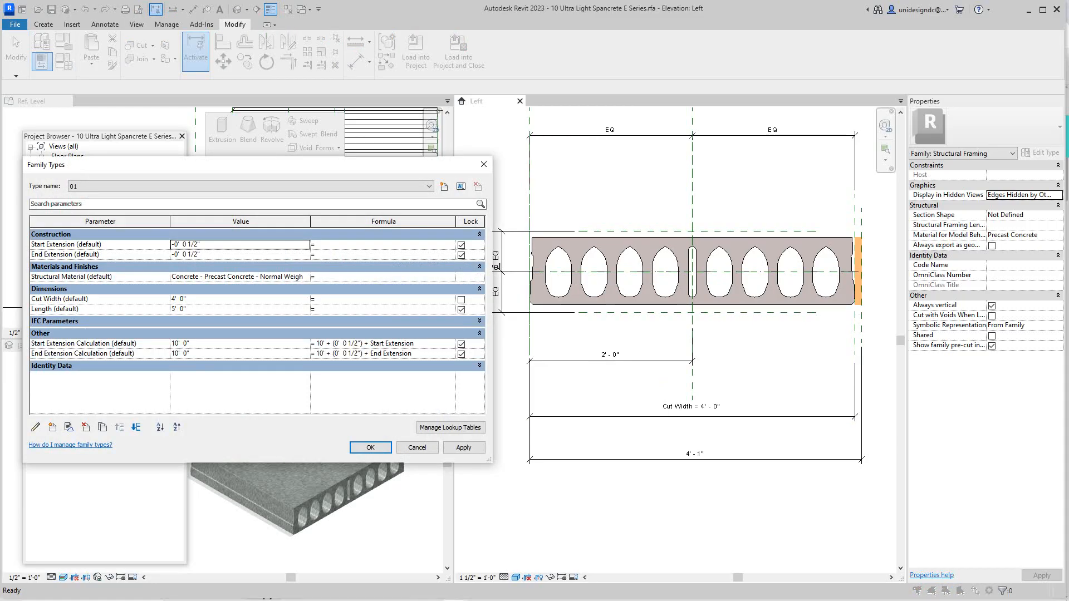
left_click(480, 321)
Step: Set the plank's Cut Width parameter to 2' and apply it to the family
left_click(192, 299)
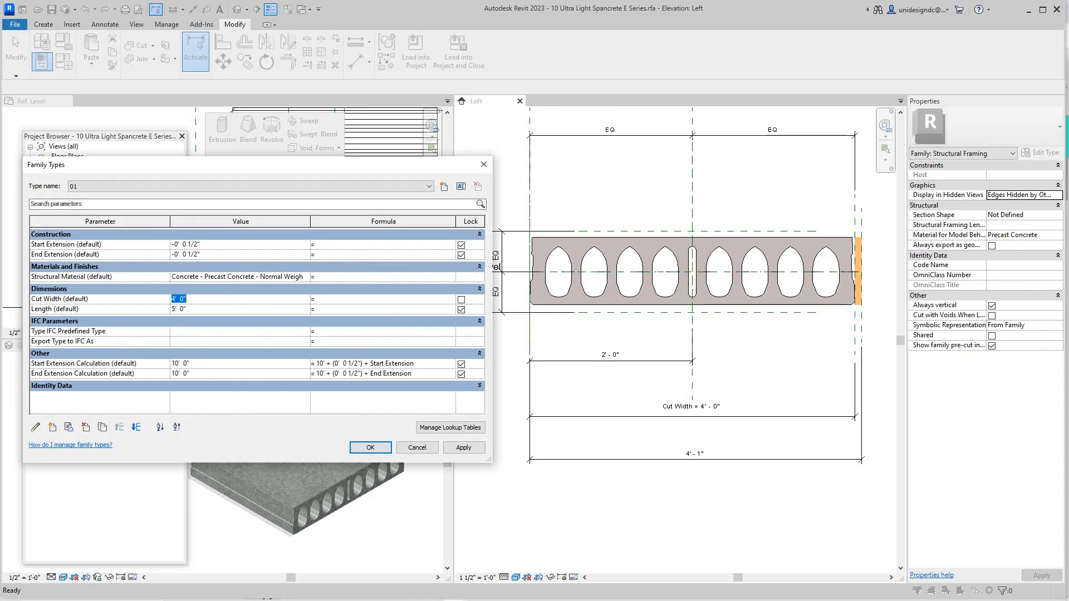
left_click_drag(193, 299, 172, 300)
type("2")
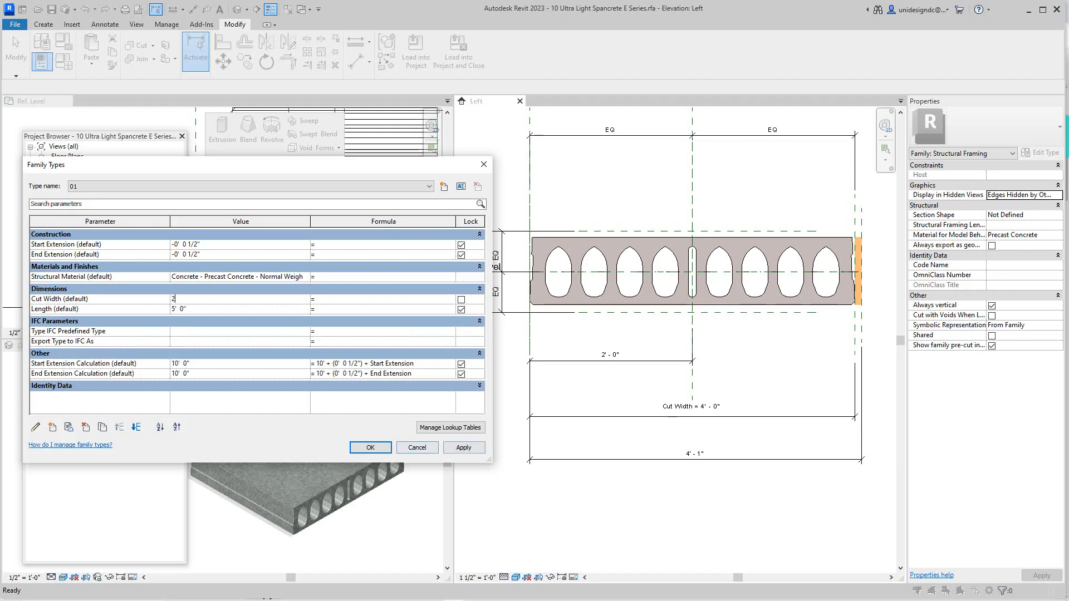
left_click(464, 448)
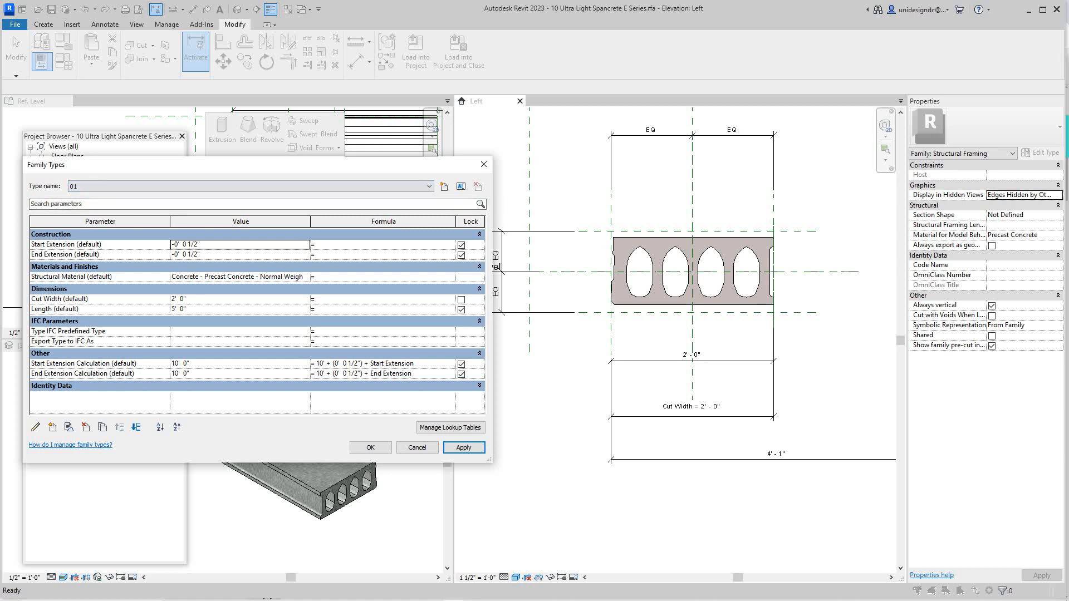
Step: Set the plank's Cut Width parameter to 4' and apply it
left_click(223, 299)
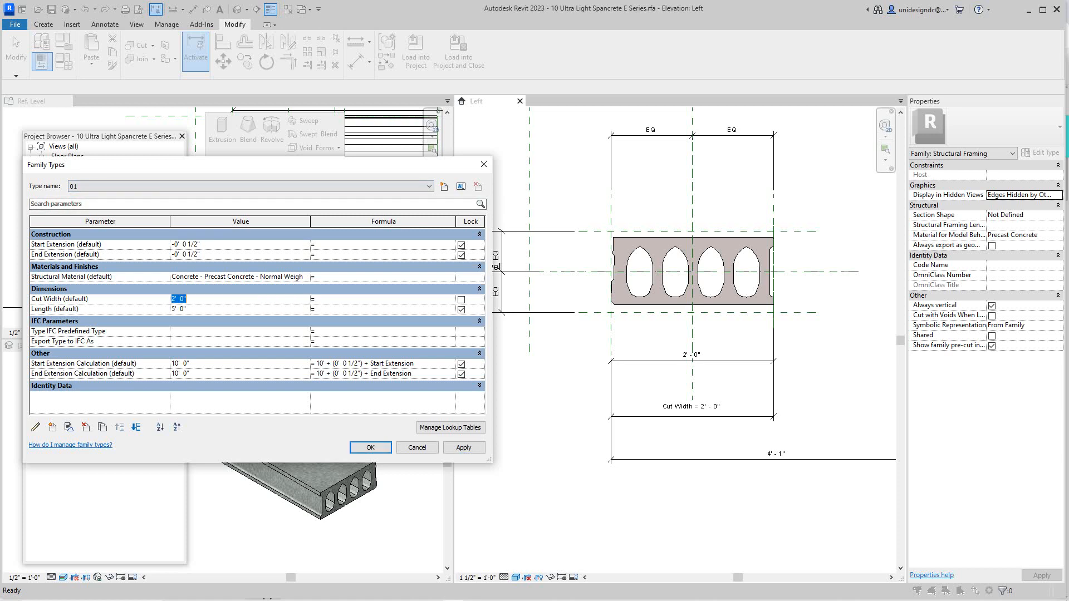
type("4")
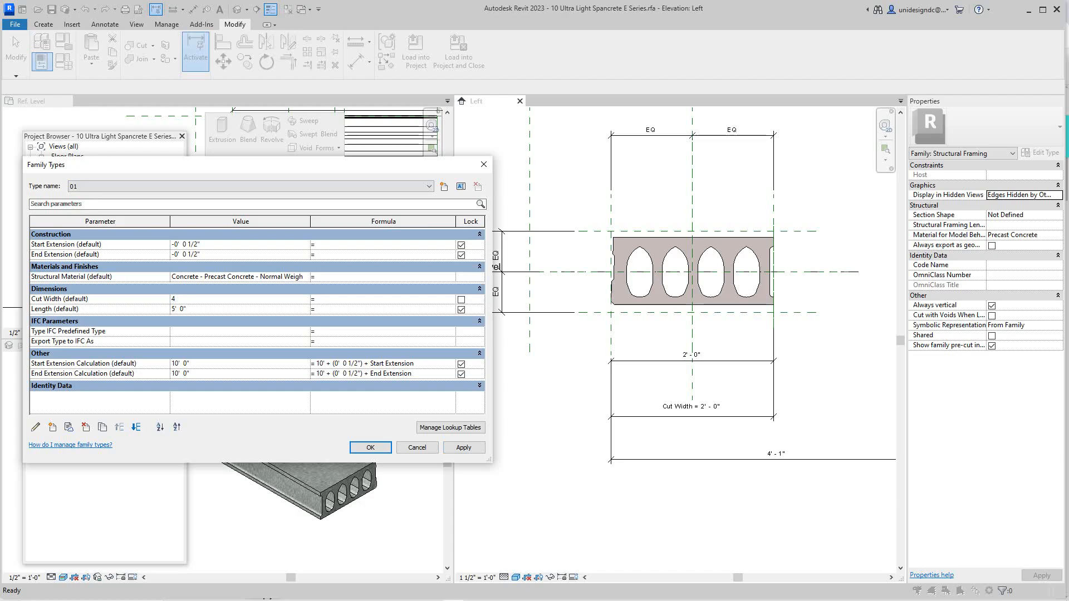
left_click(464, 447)
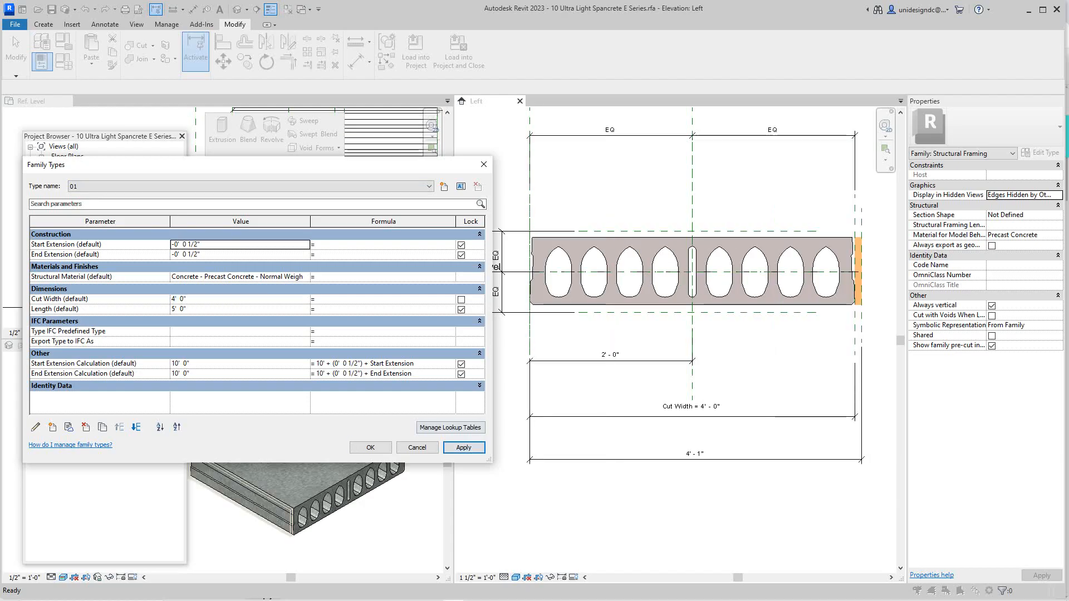
Step: Set the Cut Width parameter to 3', accept the family types and check the cut plank in the Ref. Level plan
left_click(222, 299)
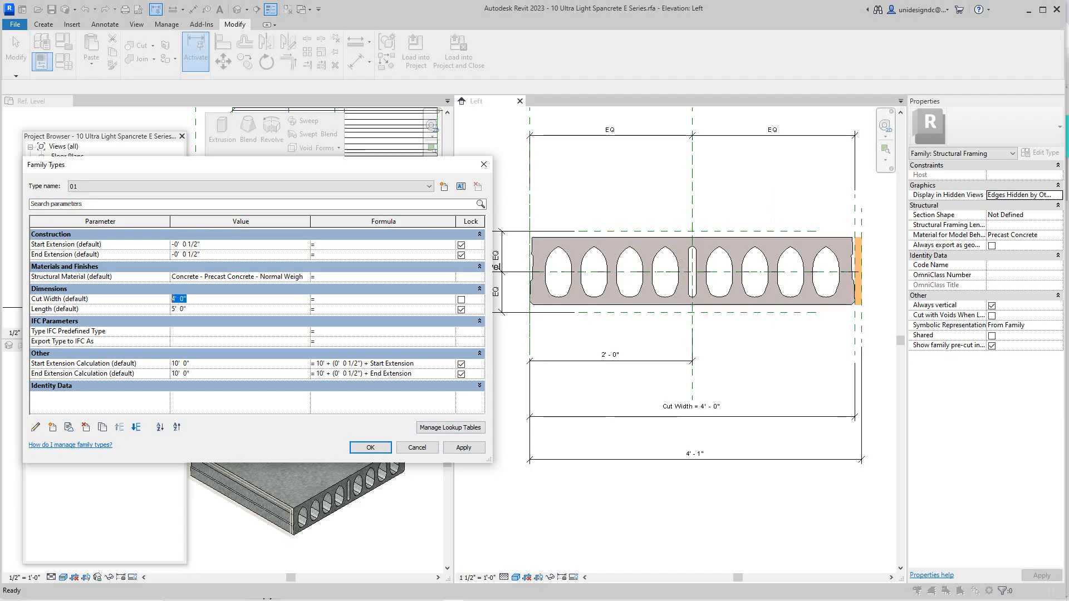
type("3")
left_click(464, 448)
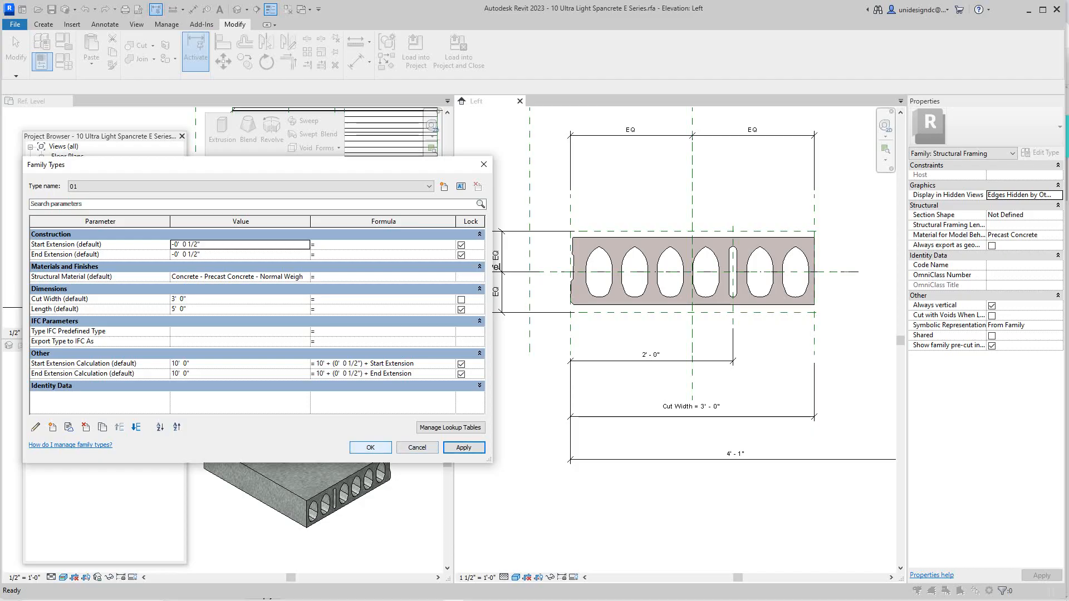
left_click(370, 447)
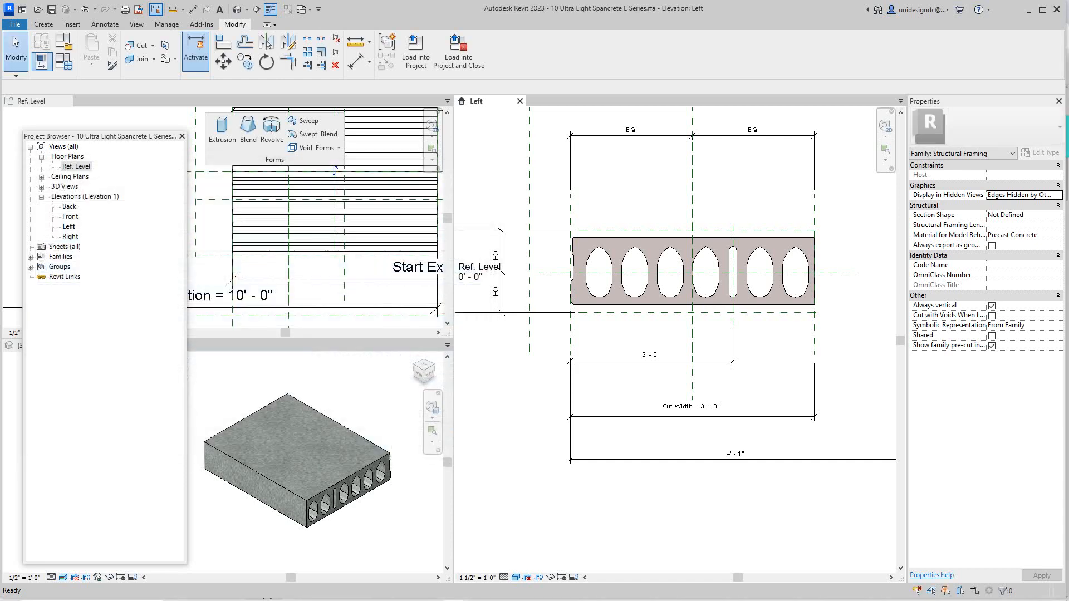
scroll(337, 286, "down", 1)
scroll(340, 284, "up", 8)
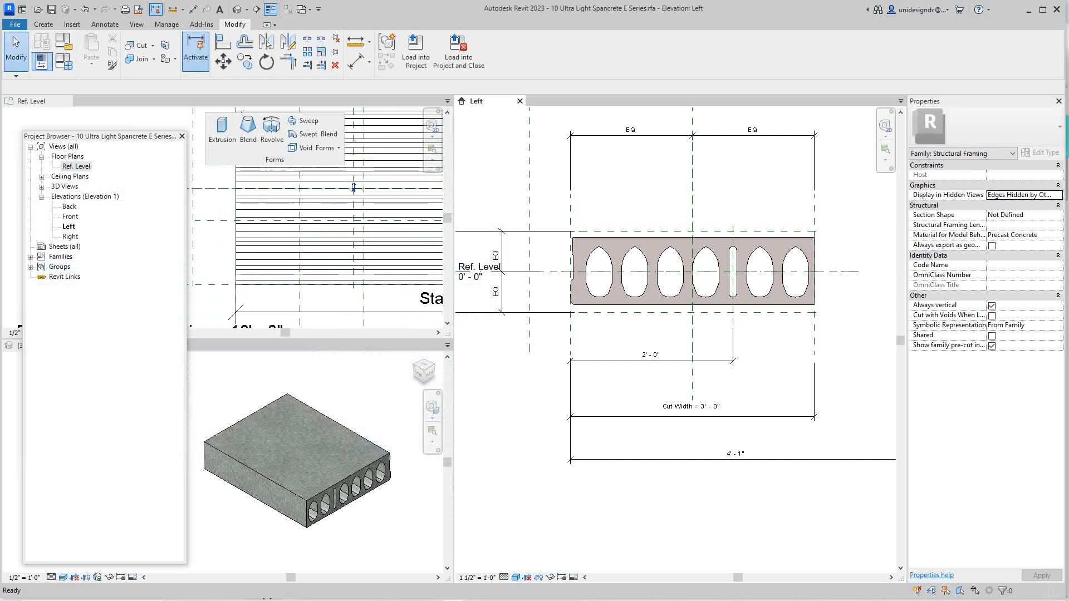
scroll(325, 286, "down", 8)
scroll(333, 254, "down", 1)
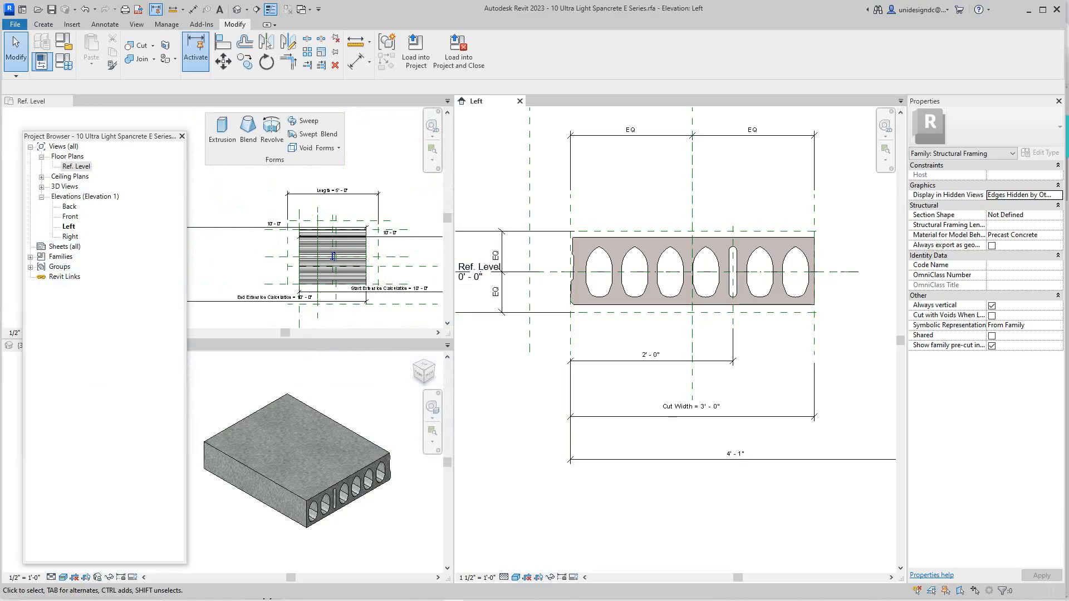
Step: Reopen the family types, return the Cut Width parameter to 4' and accept the change
left_click(64, 62)
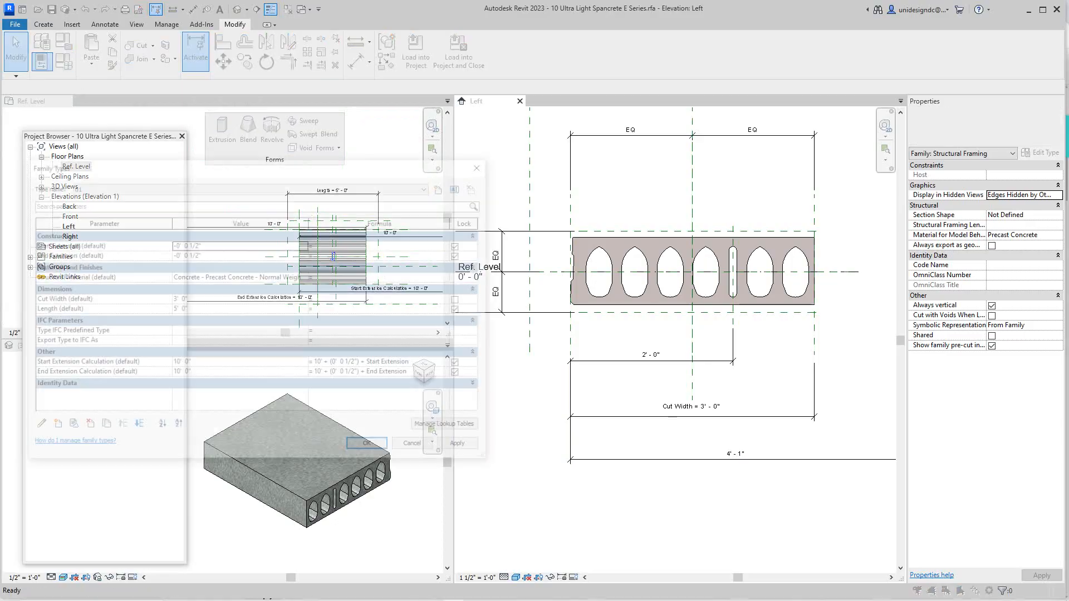
left_click(192, 299)
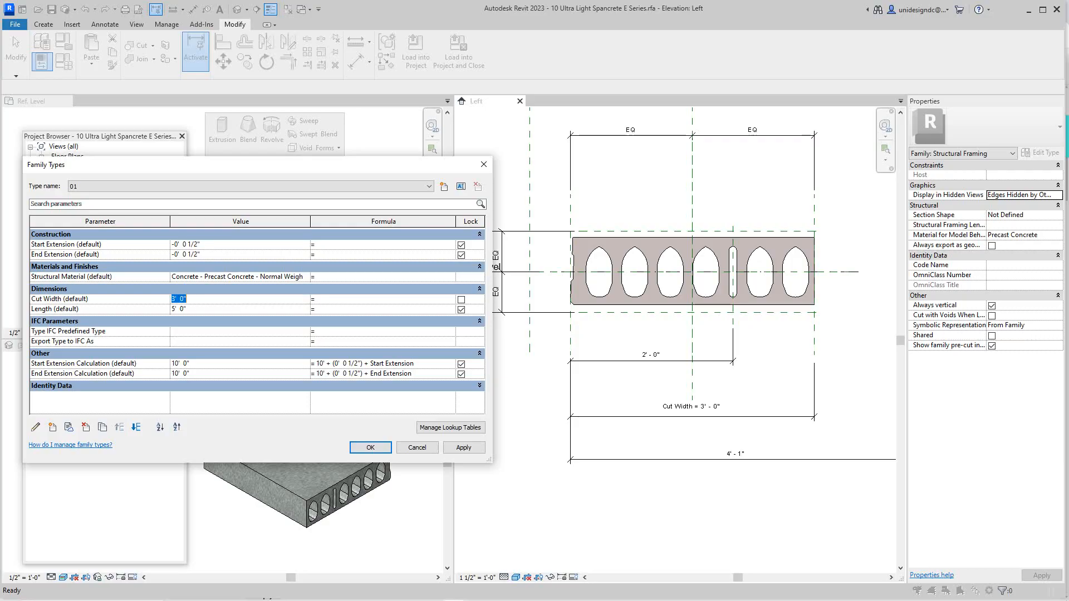
type("4")
left_click(464, 448)
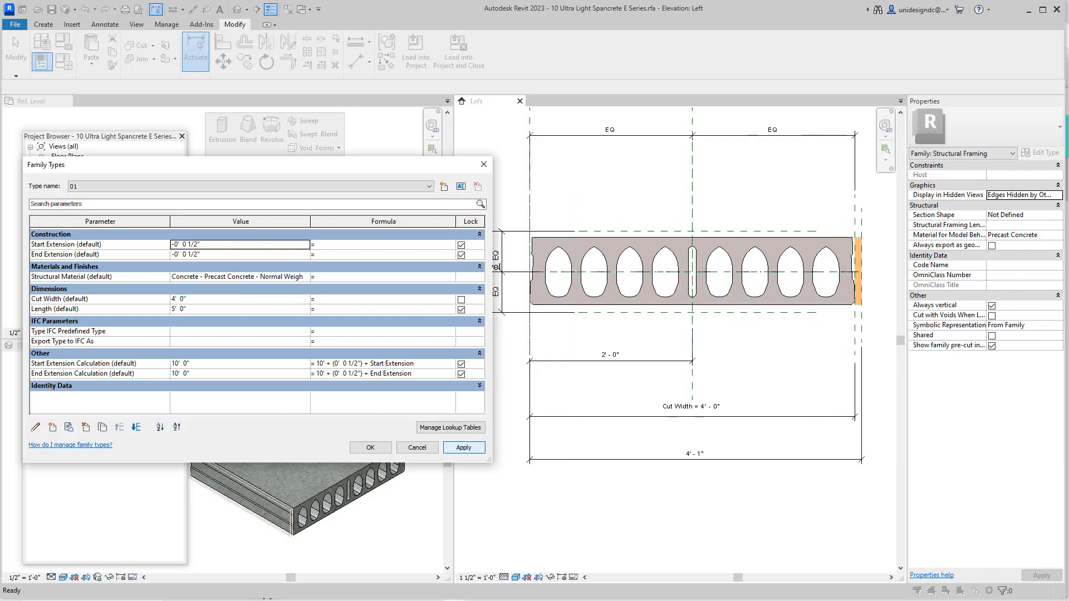
left_click(370, 448)
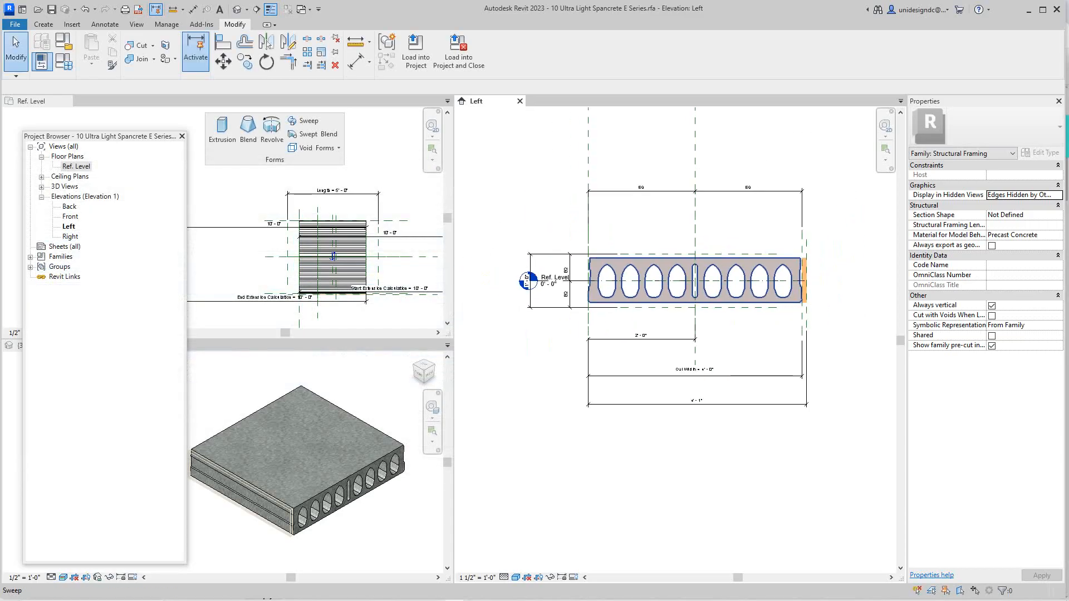
Step: Examine the plank's void extrusion, Length dimension and start and end extension dimensions in the Ref. Level plan
scroll(345, 300, "up", 4)
scroll(335, 277, "down", 2)
left_click(335, 277)
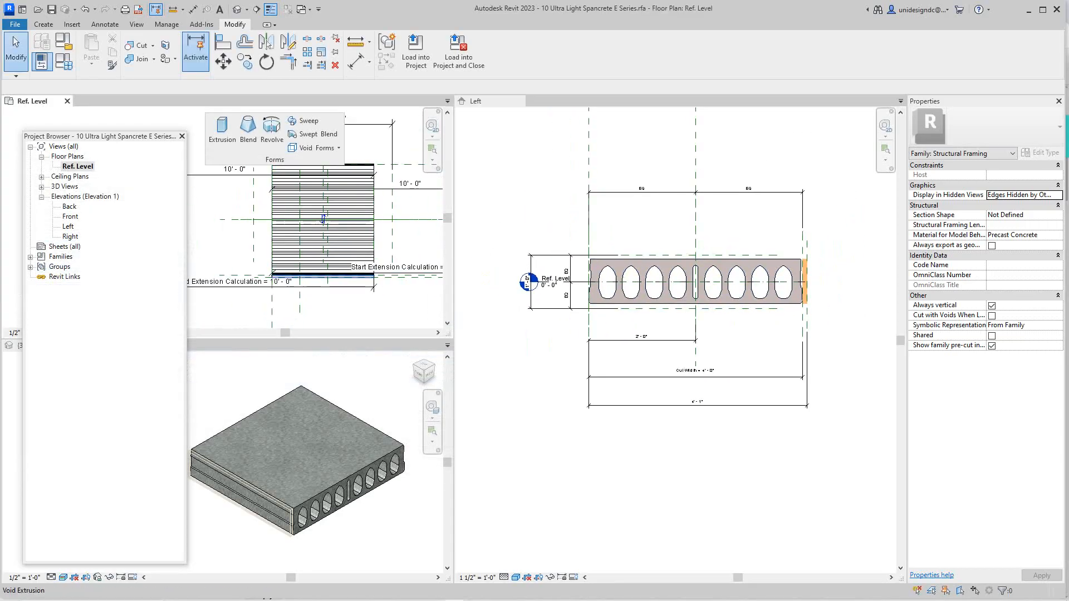
scroll(335, 277, "down", 2)
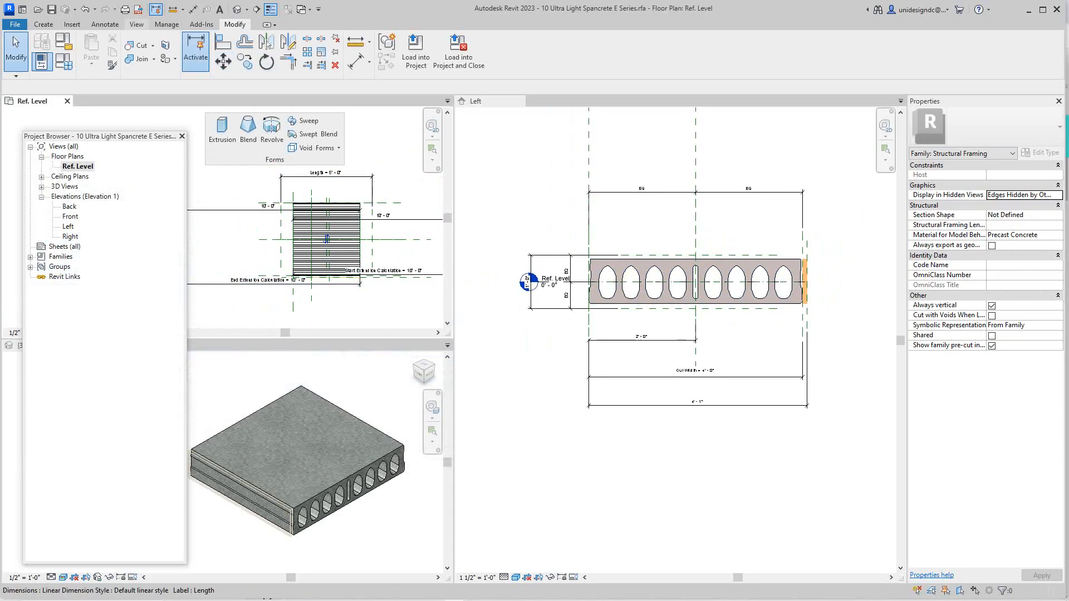
left_click(136, 24)
scroll(386, 256, "down", 2)
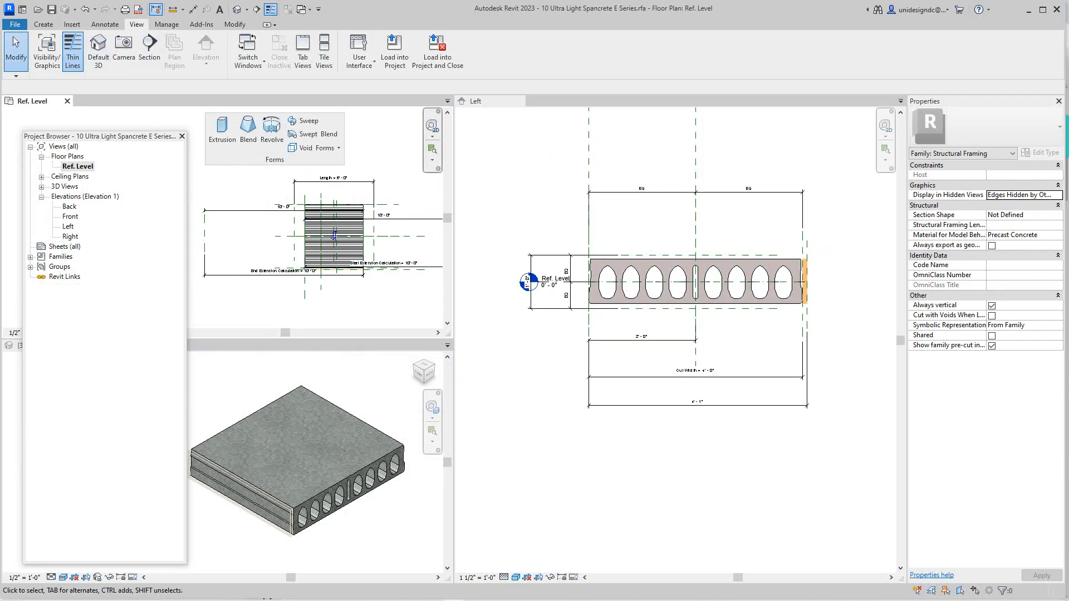
middle_click_drag(385, 256, 383, 266)
scroll(392, 240, "up", 4)
mouse_move(386, 223)
middle_mouse_down()
mouse_move(387, 239)
mouse_move(391, 202)
middle_mouse_up()
scroll(304, 255, "down", 2)
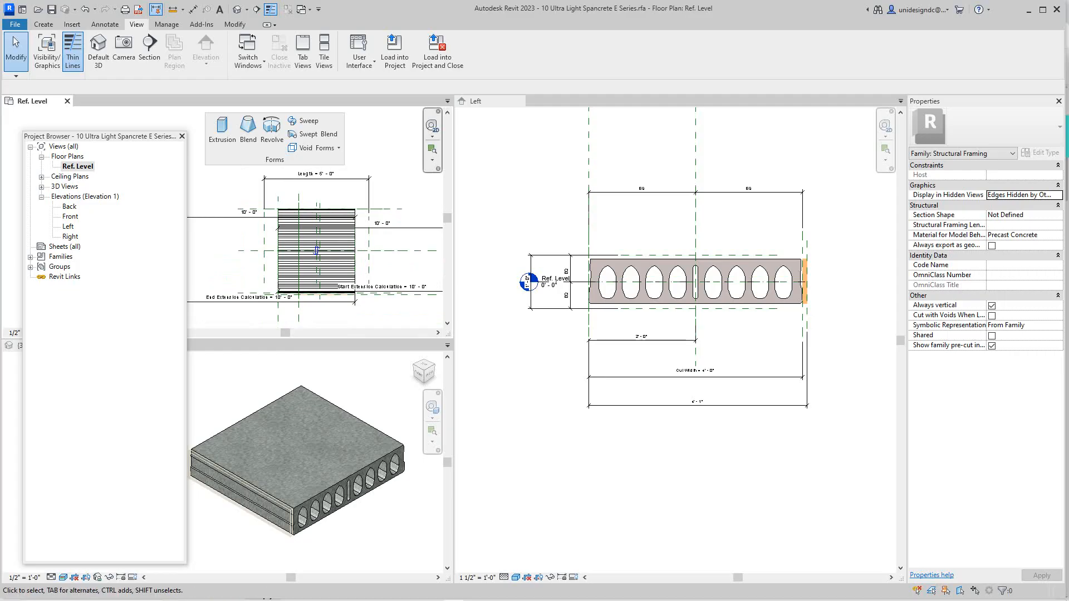
scroll(316, 250, "up", 2)
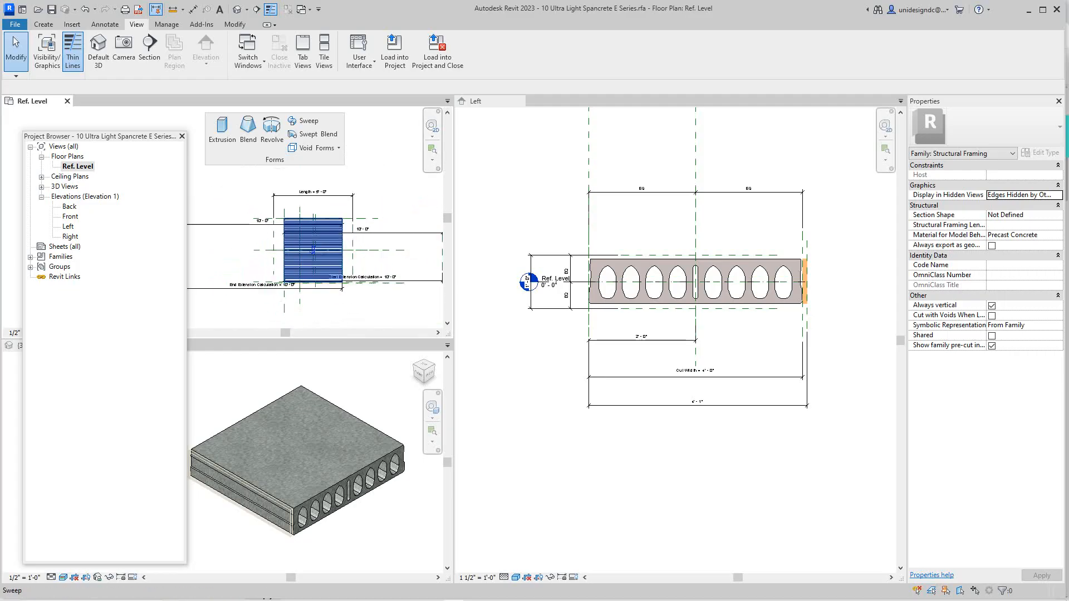
scroll(315, 248, "down", 4)
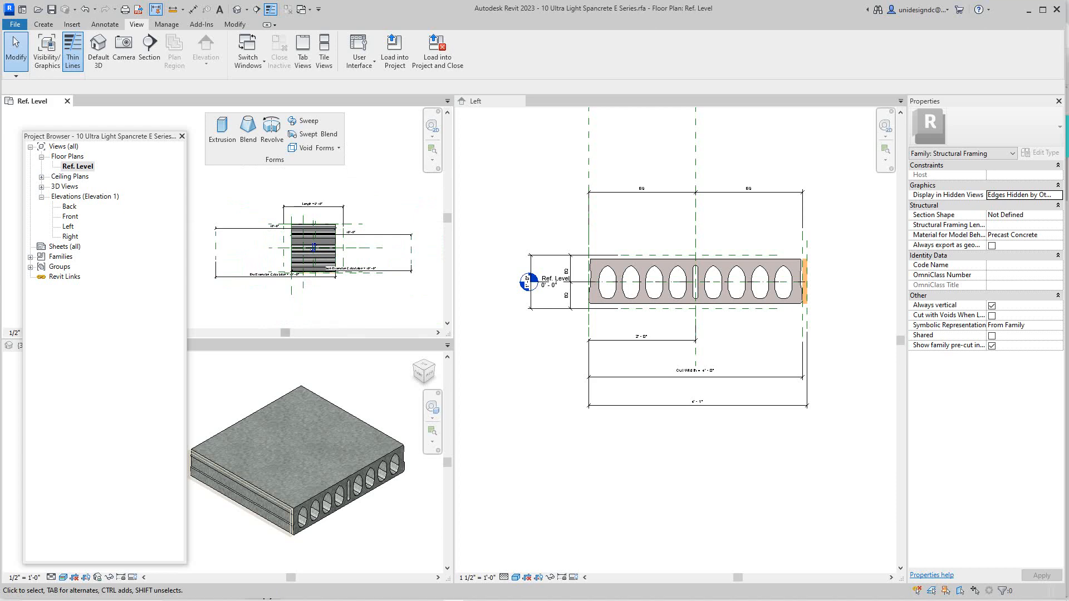
scroll(293, 496, "up", 2)
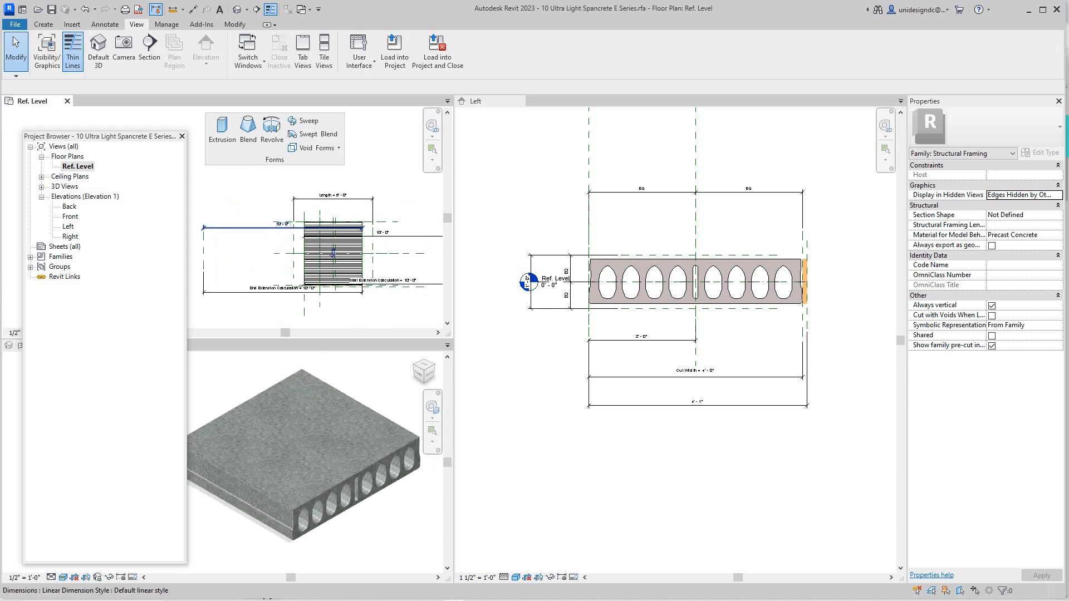
Step: Move the Project Browser aside and inspect the whole plank with its dimensions in the Ref. Level plan
scroll(354, 315, "down", 2)
left_click_drag(109, 135, 36, 159)
scroll(246, 276, "down", 1)
middle_click_drag(246, 276, 197, 277)
scroll(190, 238, "up", 4)
scroll(250, 242, "up", 1)
scroll(197, 276, "down", 1)
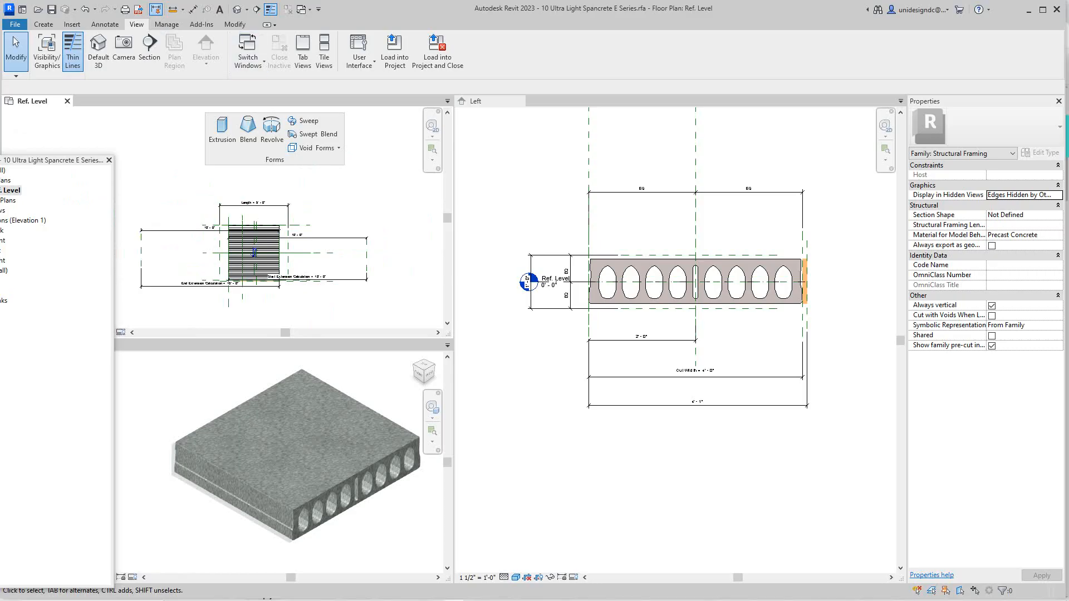
Step: Combine the tiled views into tabs and examine the plank's edges and extension calculation dimensions in the Ref. Level plan
left_click(303, 50)
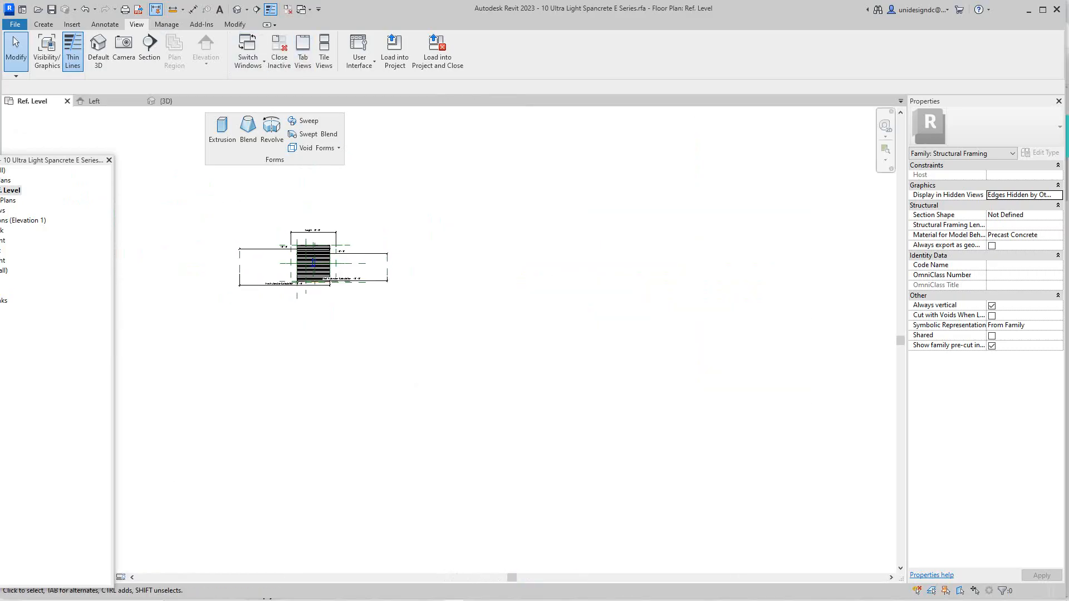
scroll(304, 274, "up", 10)
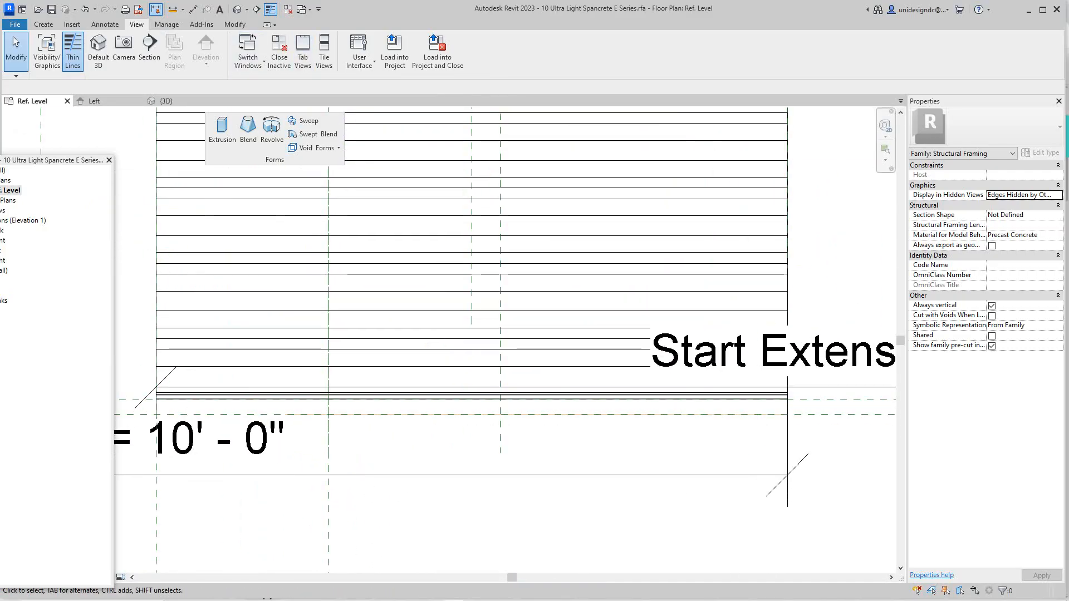
scroll(541, 279, "down", 5)
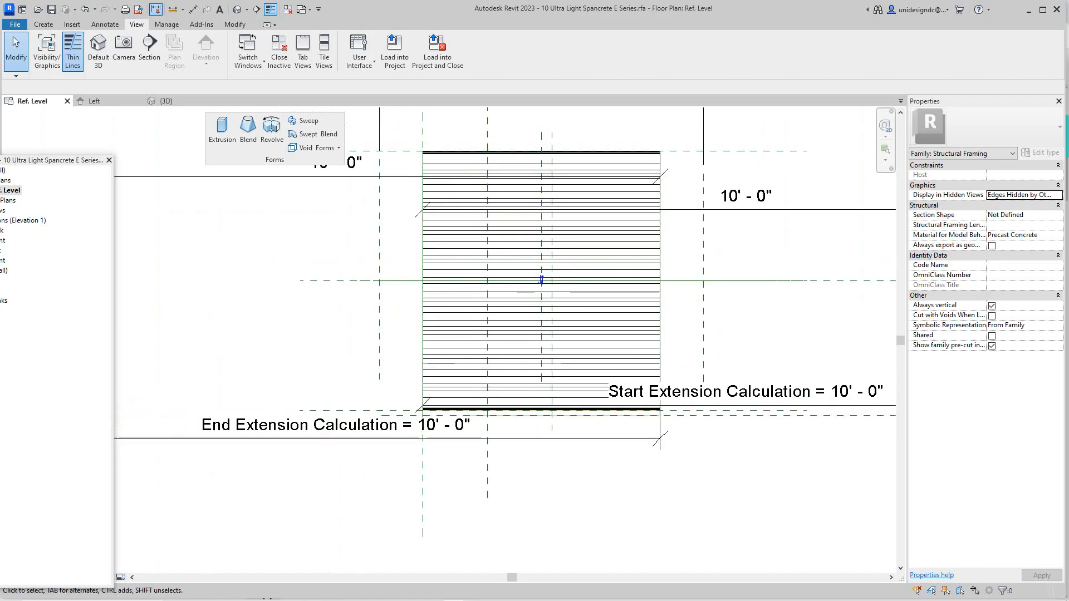
scroll(541, 280, "down", 4)
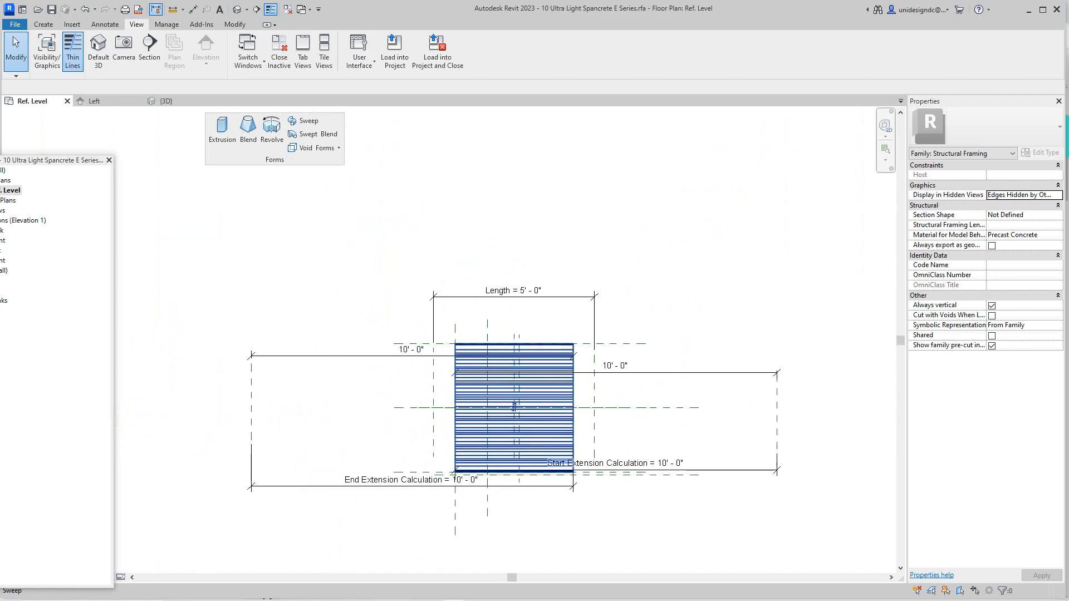
scroll(541, 452, "down", 1)
scroll(617, 482, "up", 3)
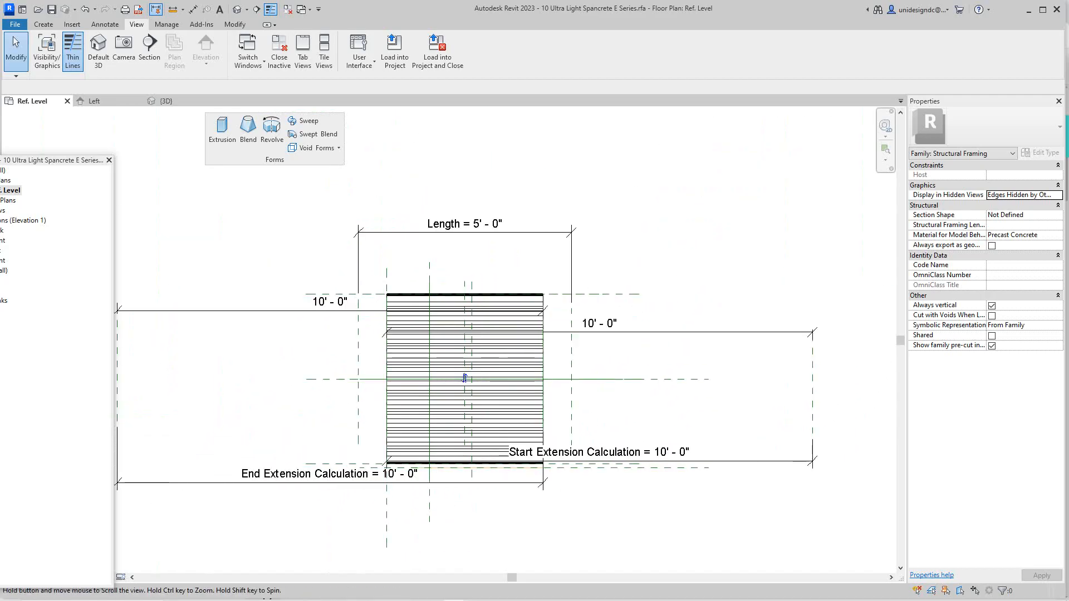
middle_click_drag(465, 378, 485, 350)
scroll(522, 375, "down", 1)
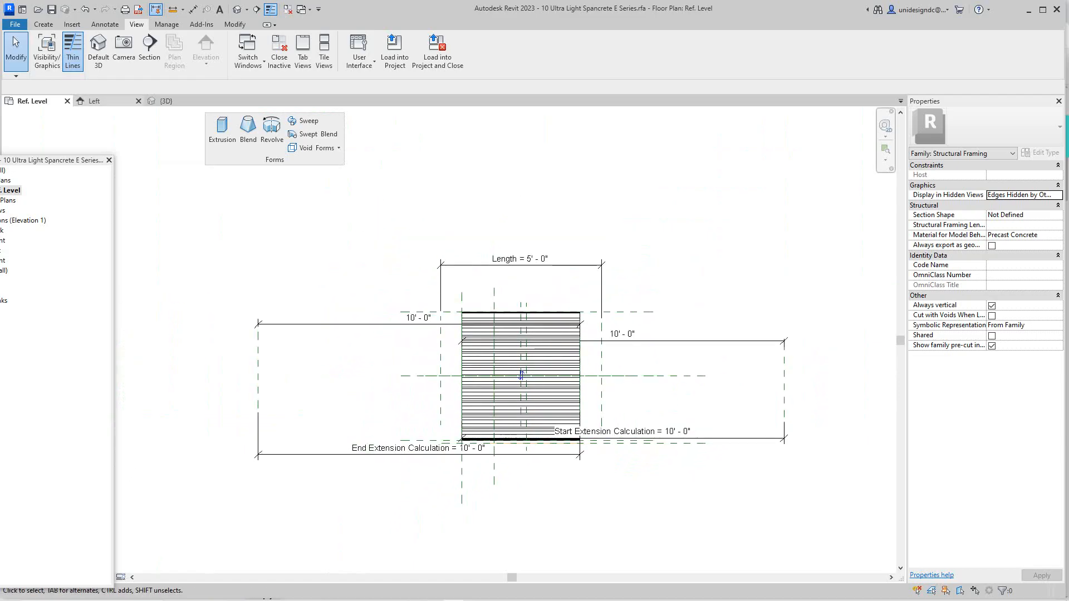
Step: Switch to the Left elevation, tile all open views and zoom every view to fit
left_click(94, 101)
middle_click_drag(296, 284, 479, 363)
key("w")
key("t")
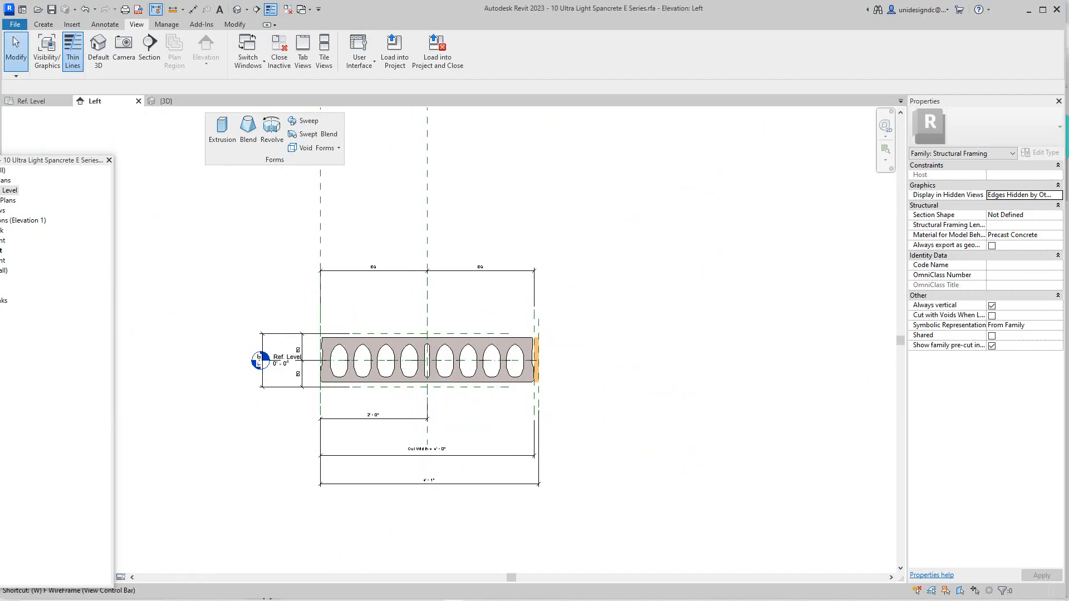
key("z")
key("a")
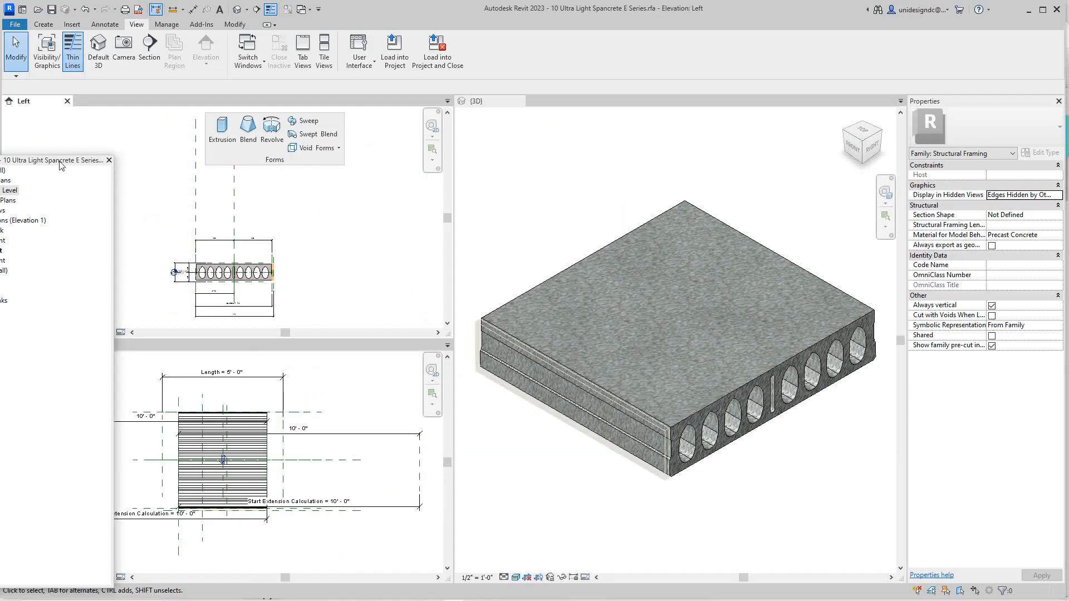
Step: Examine the plank's cores and cut side edge in the 3D view, keeping the Project Browser out of the way
left_click_drag(55, 165, 114, 147)
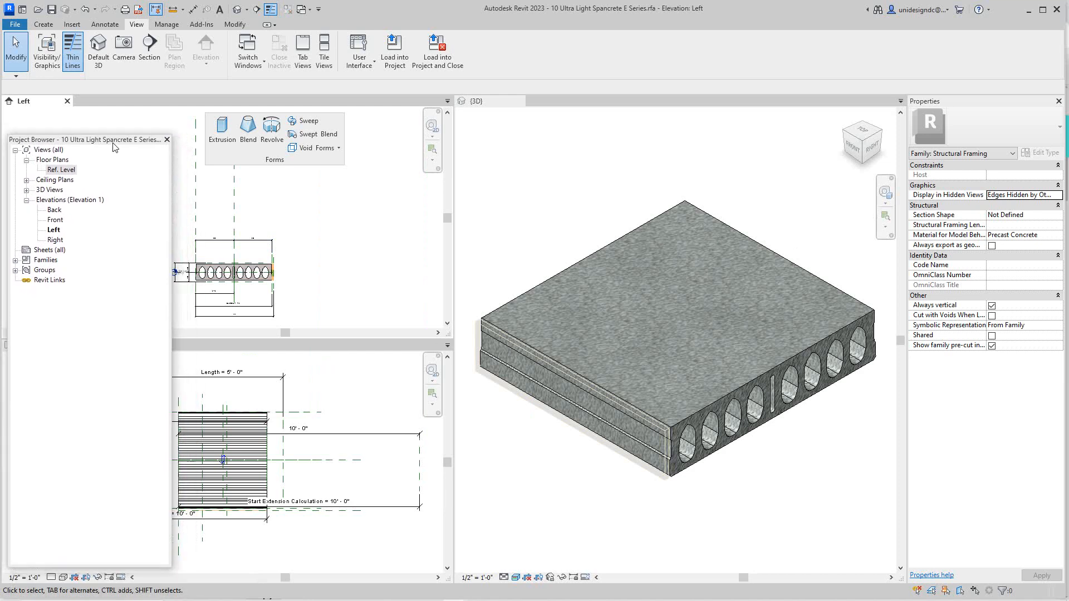
scroll(716, 477, "down", 4)
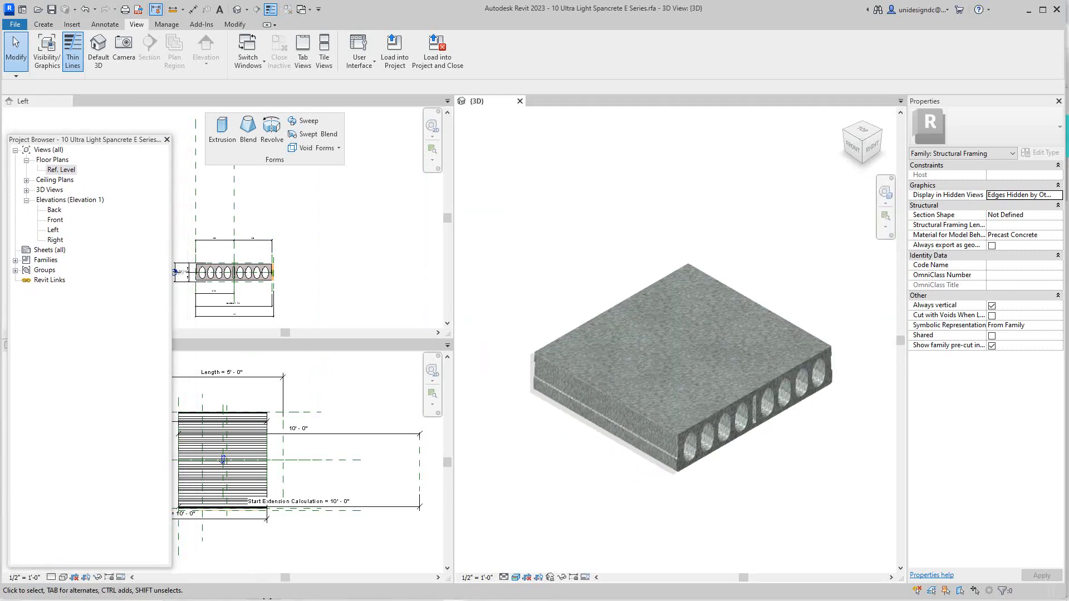
scroll(796, 481, "up", 3)
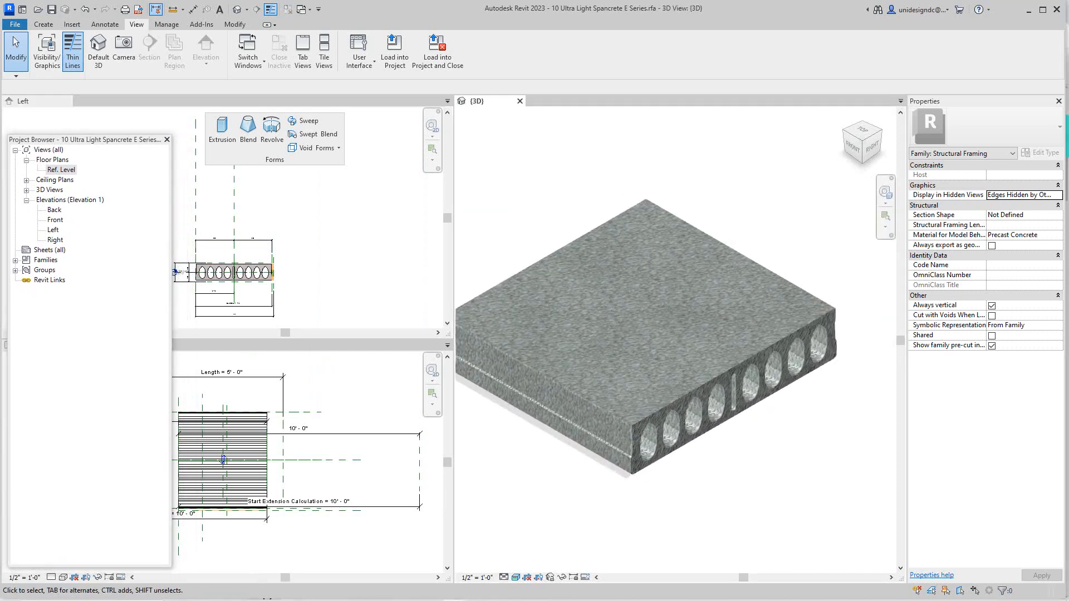
middle_click_drag(796, 482, 824, 466)
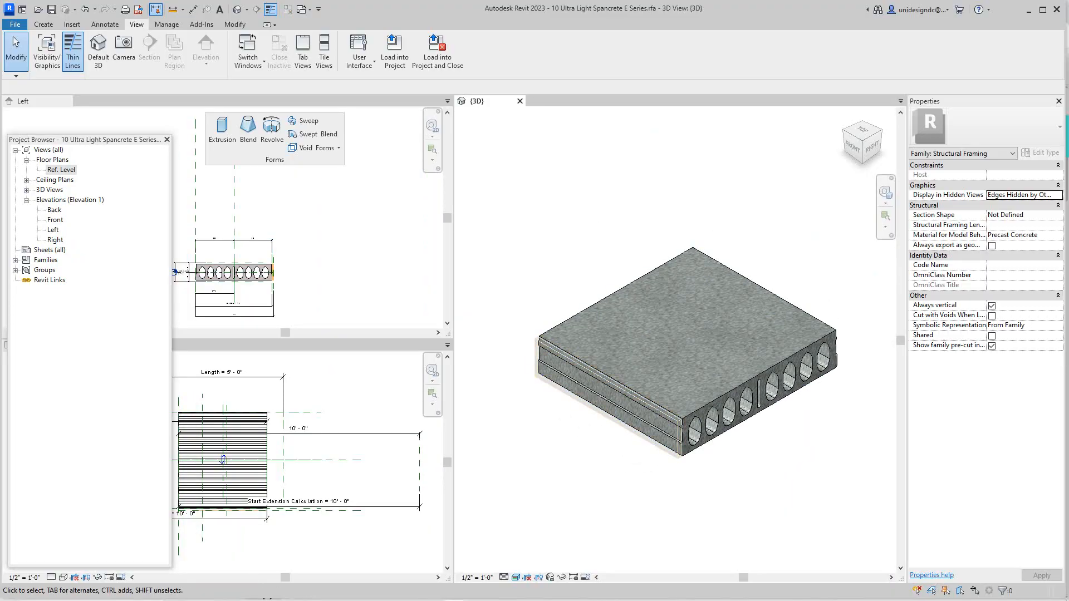
left_click_drag(84, 139, 35, 173)
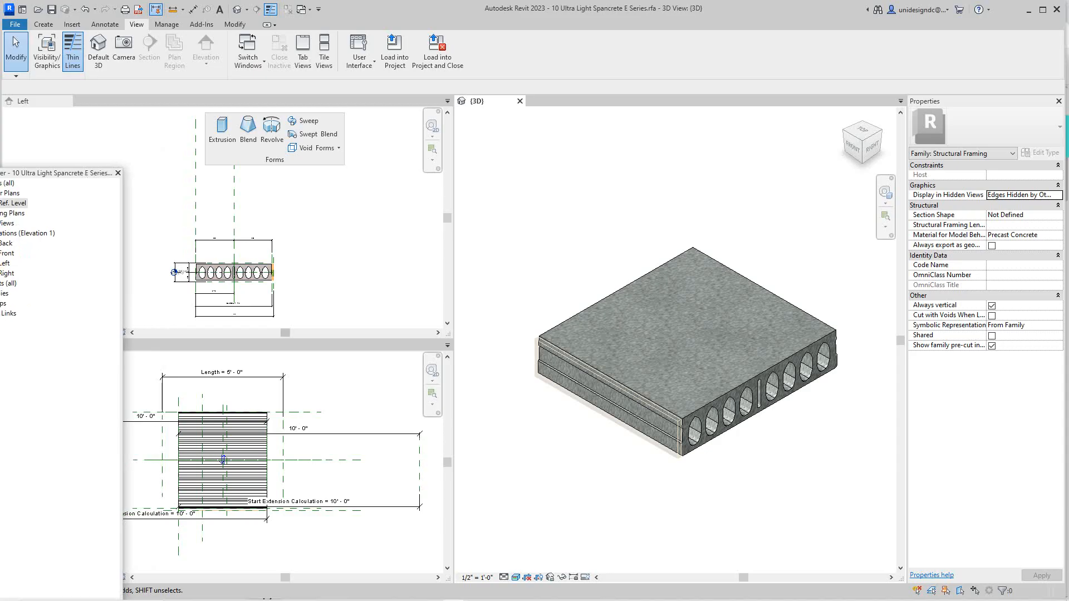
scroll(597, 453, "up", 3)
middle_click_drag(597, 454, 551, 464)
scroll(551, 465, "down", 3)
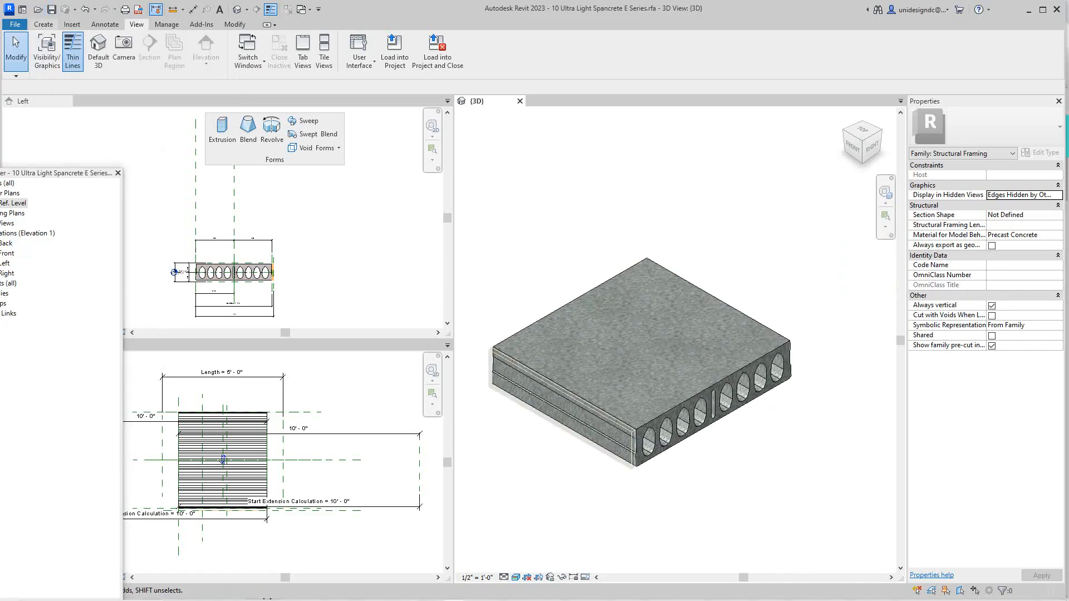
Step: Set the Cut Width parameter to 2' in the family types, apply it and accept the change
left_click(44, 24)
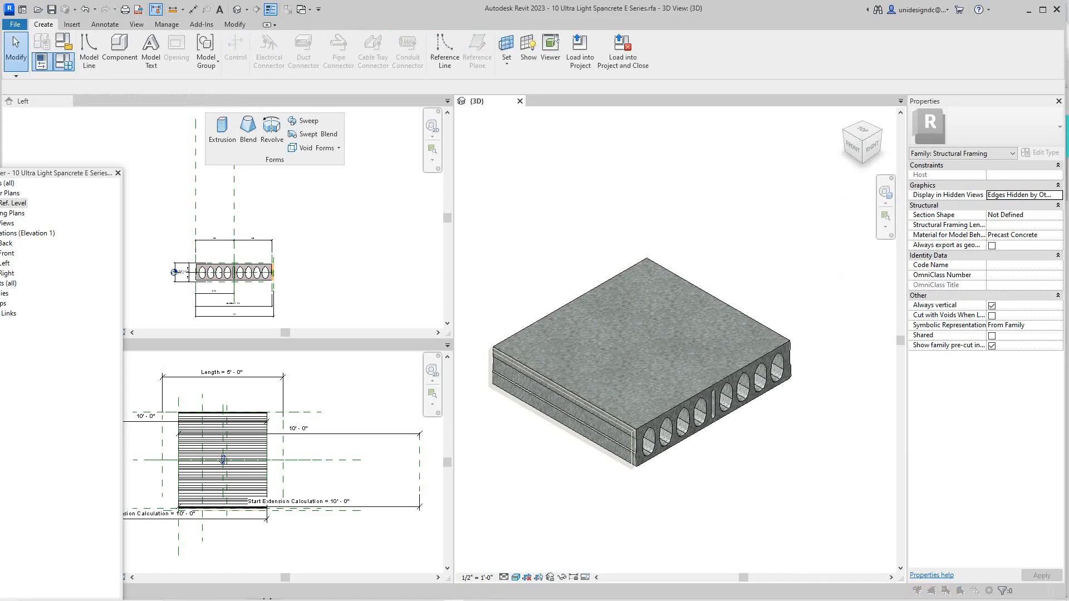
left_click(41, 61)
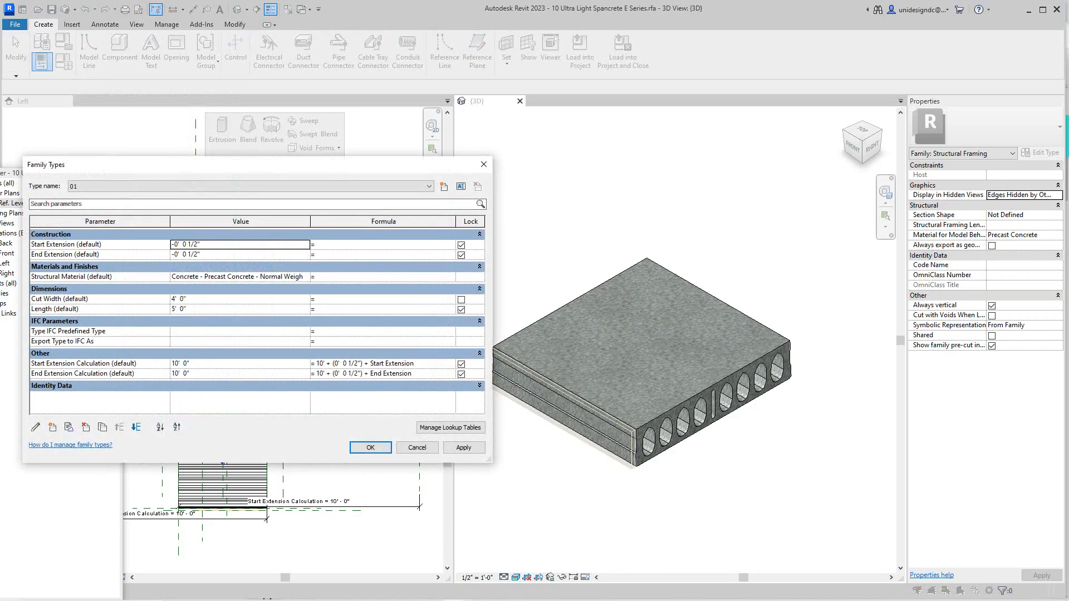
left_click(240, 299)
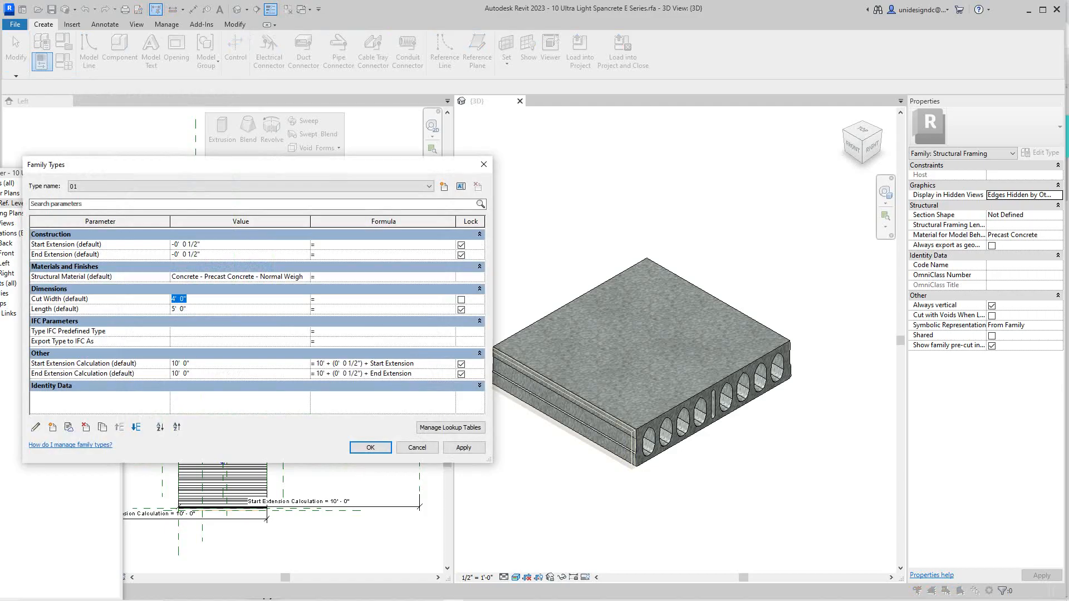
type("2")
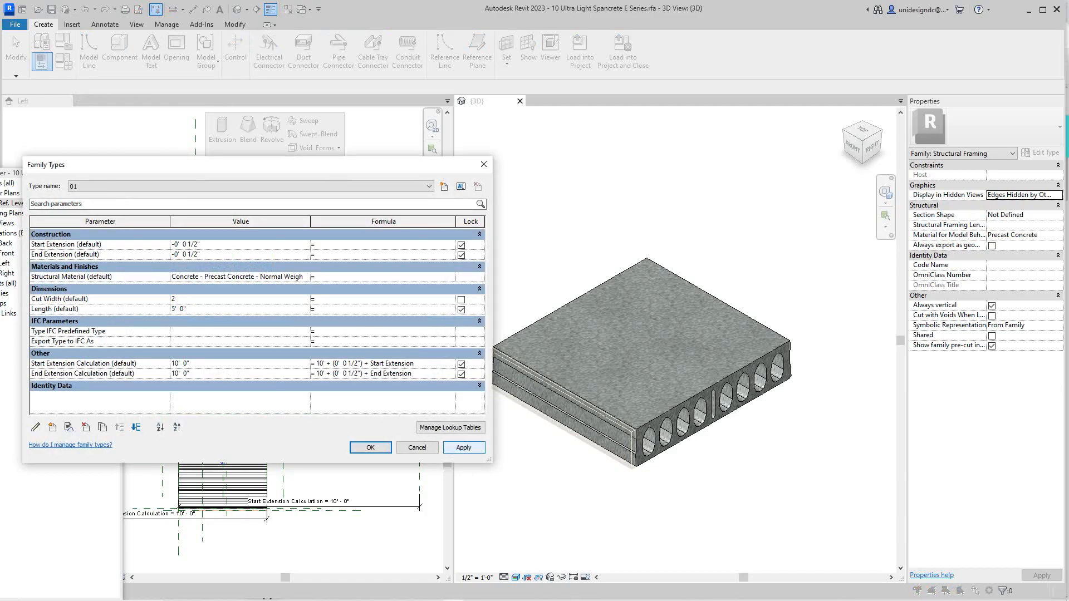
left_click(464, 448)
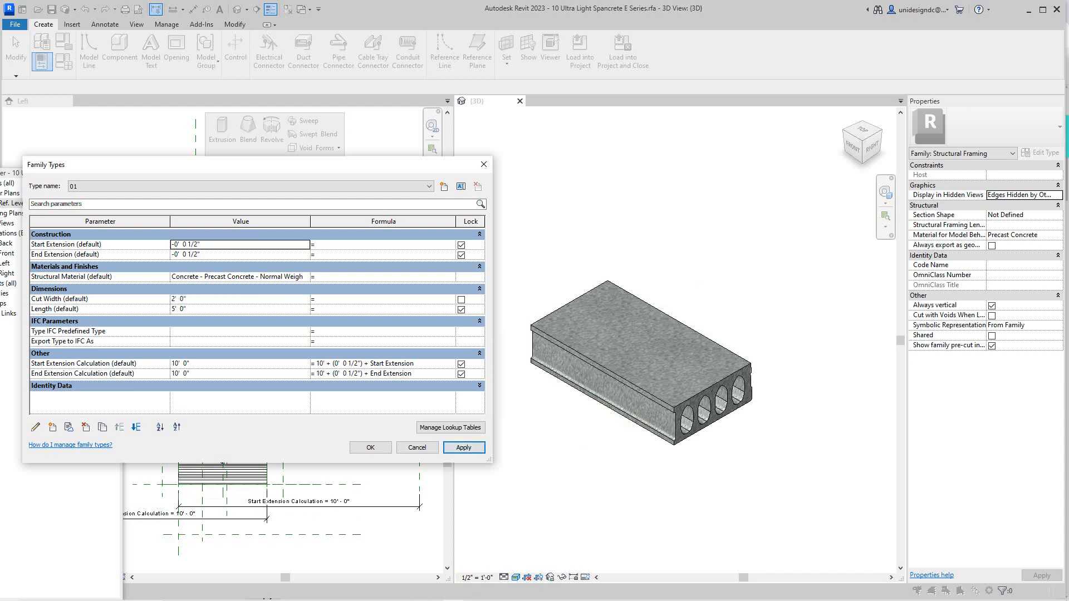
left_click(370, 448)
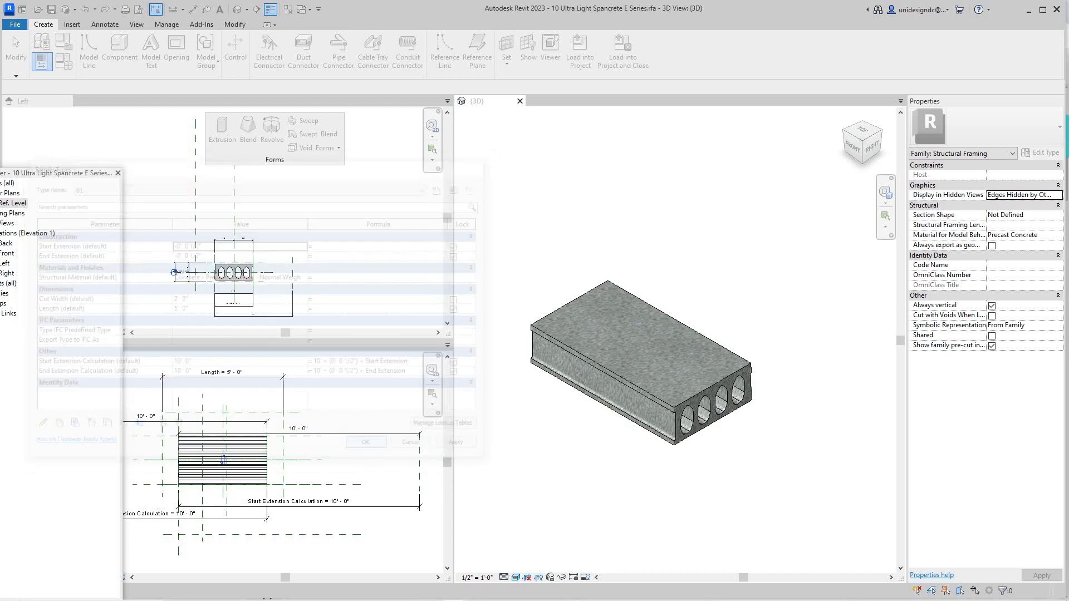
Step: Inspect the cut side of the narrowed plank and the void extrusion beside it in the 3D view
scroll(701, 413, "up", 3)
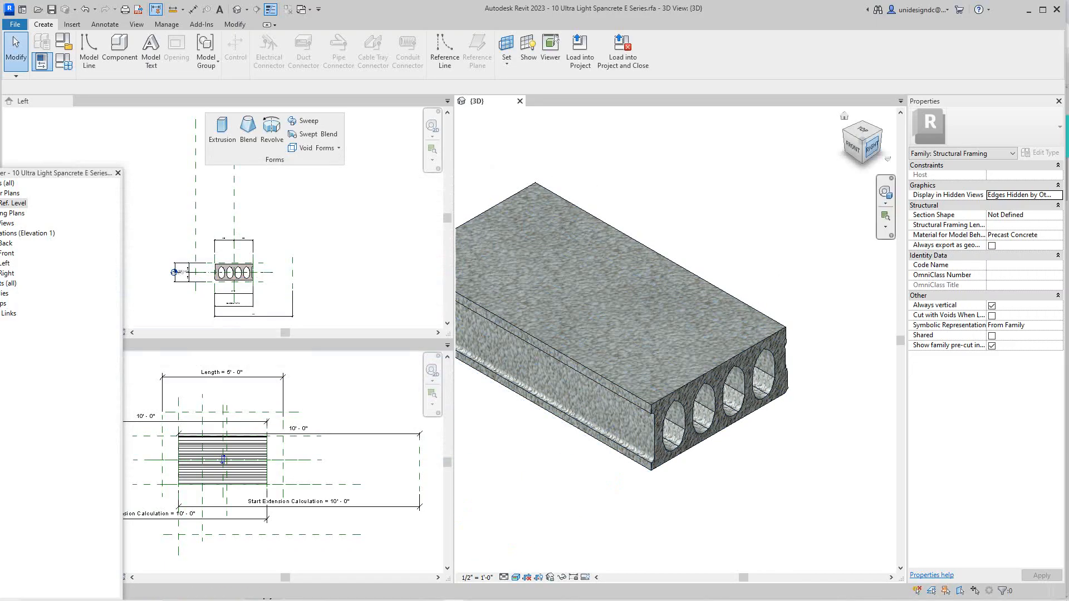
mouse_move(871, 149)
left_mouse_down()
mouse_move(855, 155)
mouse_move(870, 151)
left_mouse_up()
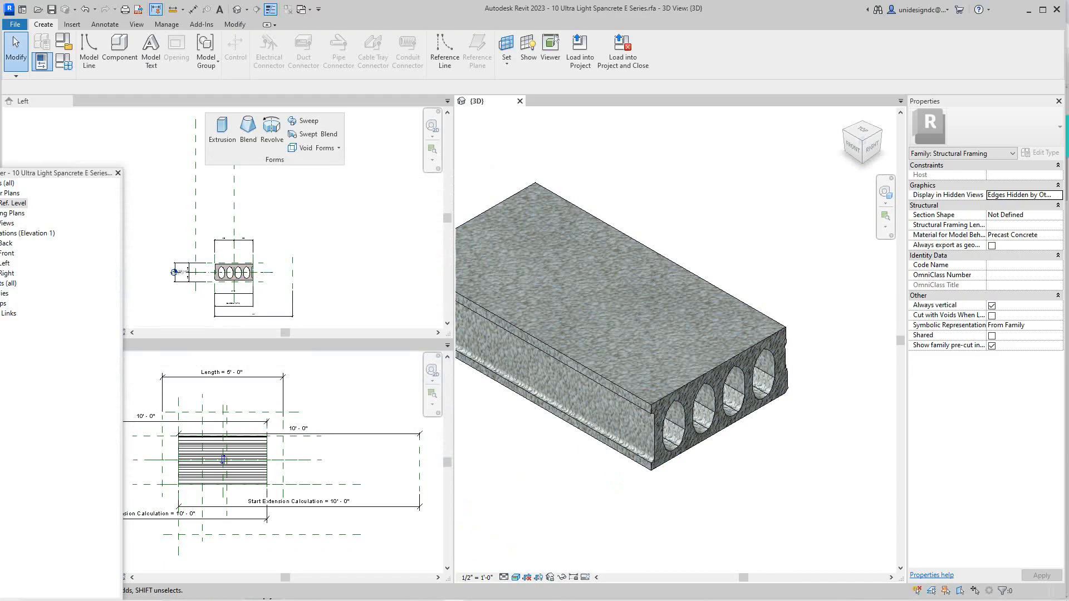
scroll(607, 416, "down", 4)
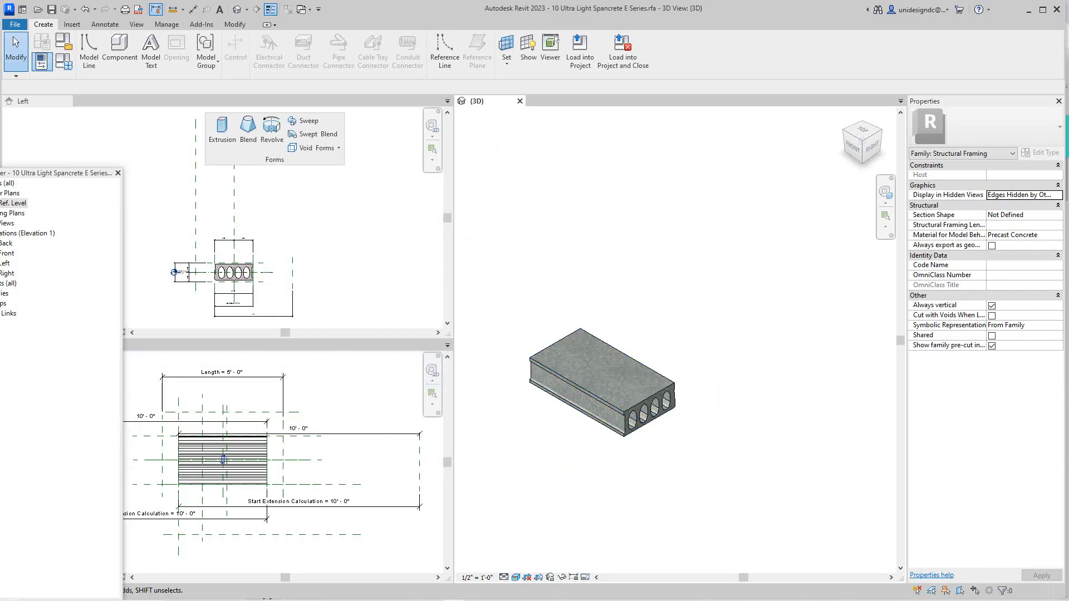
scroll(635, 443, "up", 3)
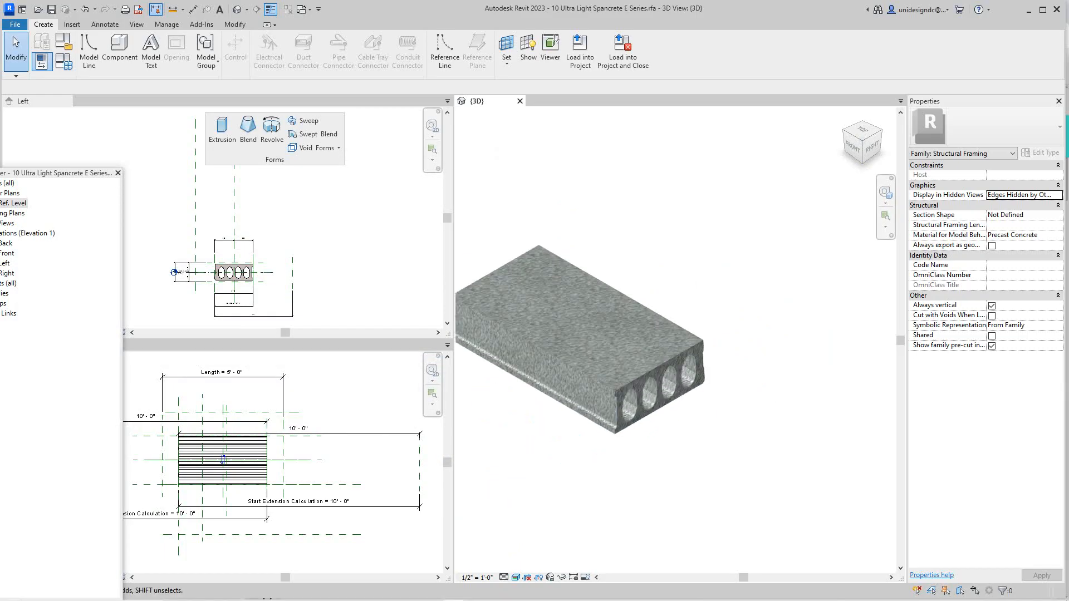
middle_click_drag(635, 444, 720, 455)
scroll(718, 462, "up", 2)
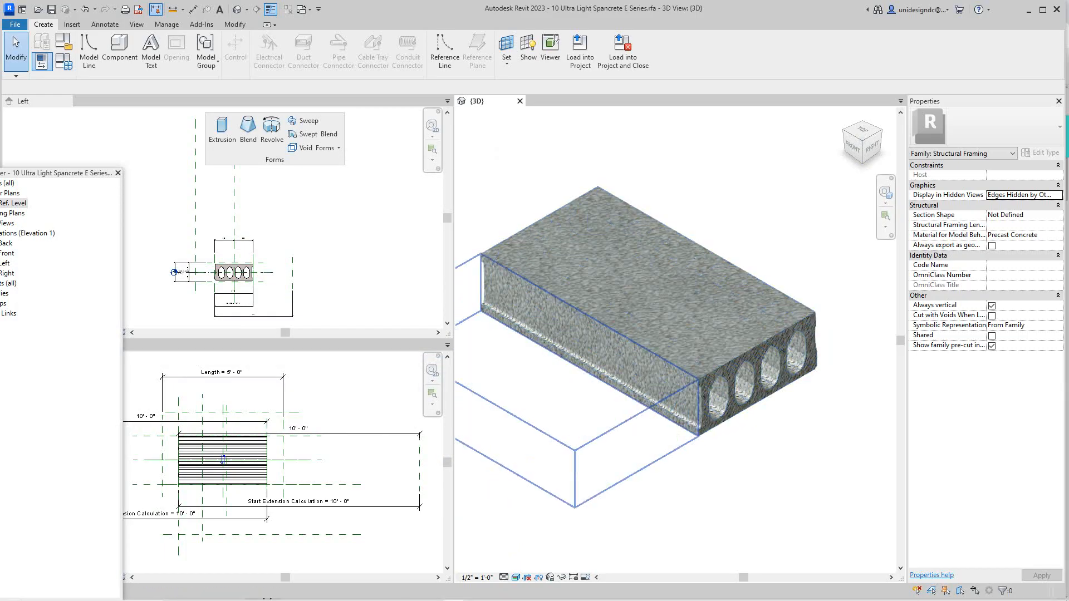
Step: Undo the last Cut Width change and bring the Project Browser fully back into view
left_click(85, 9)
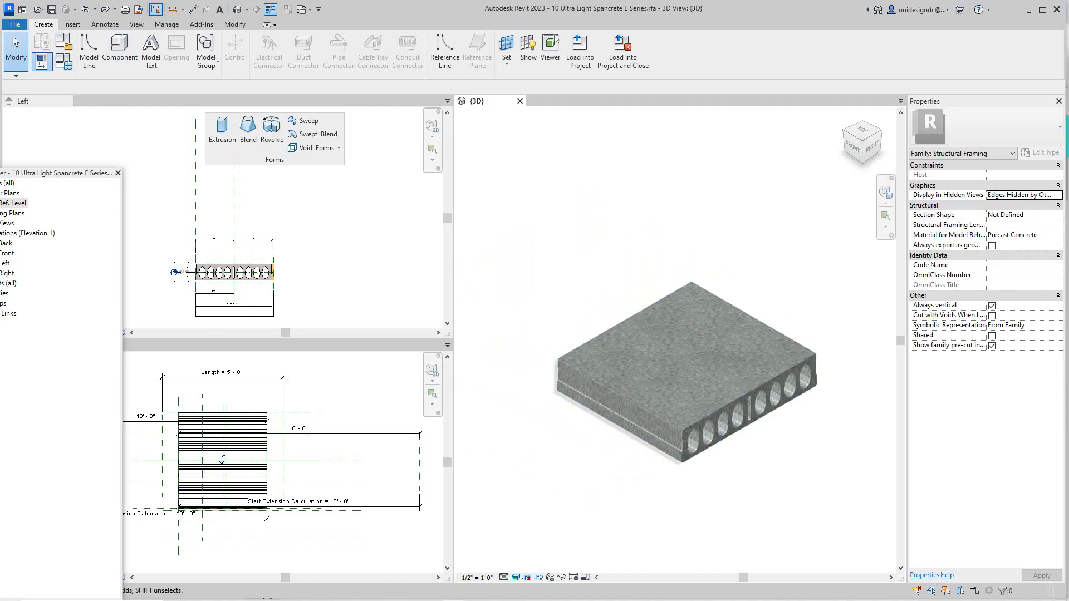
left_click_drag(75, 174, 143, 147)
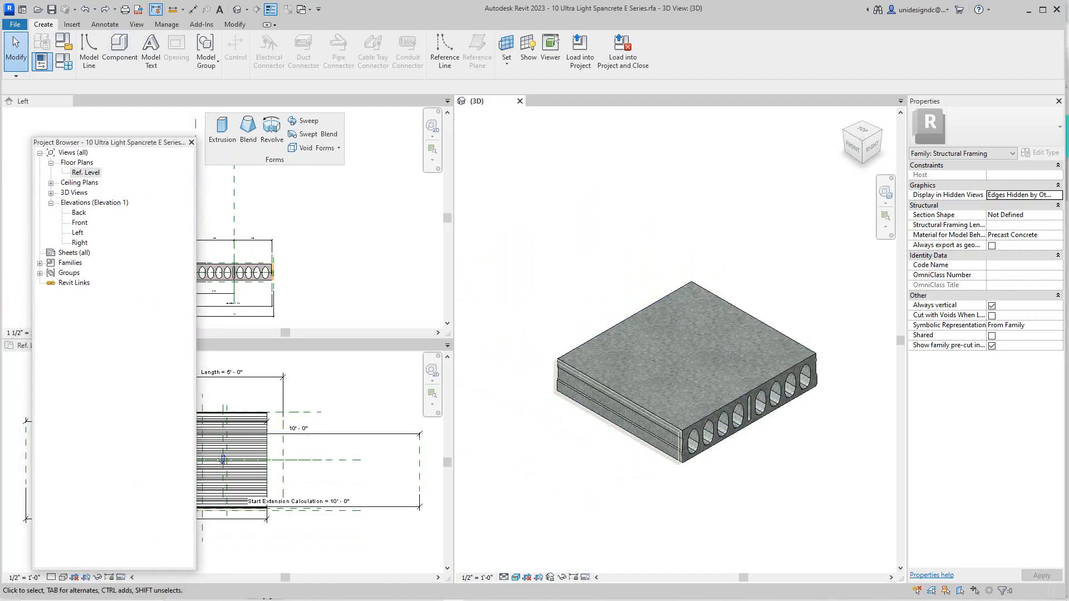